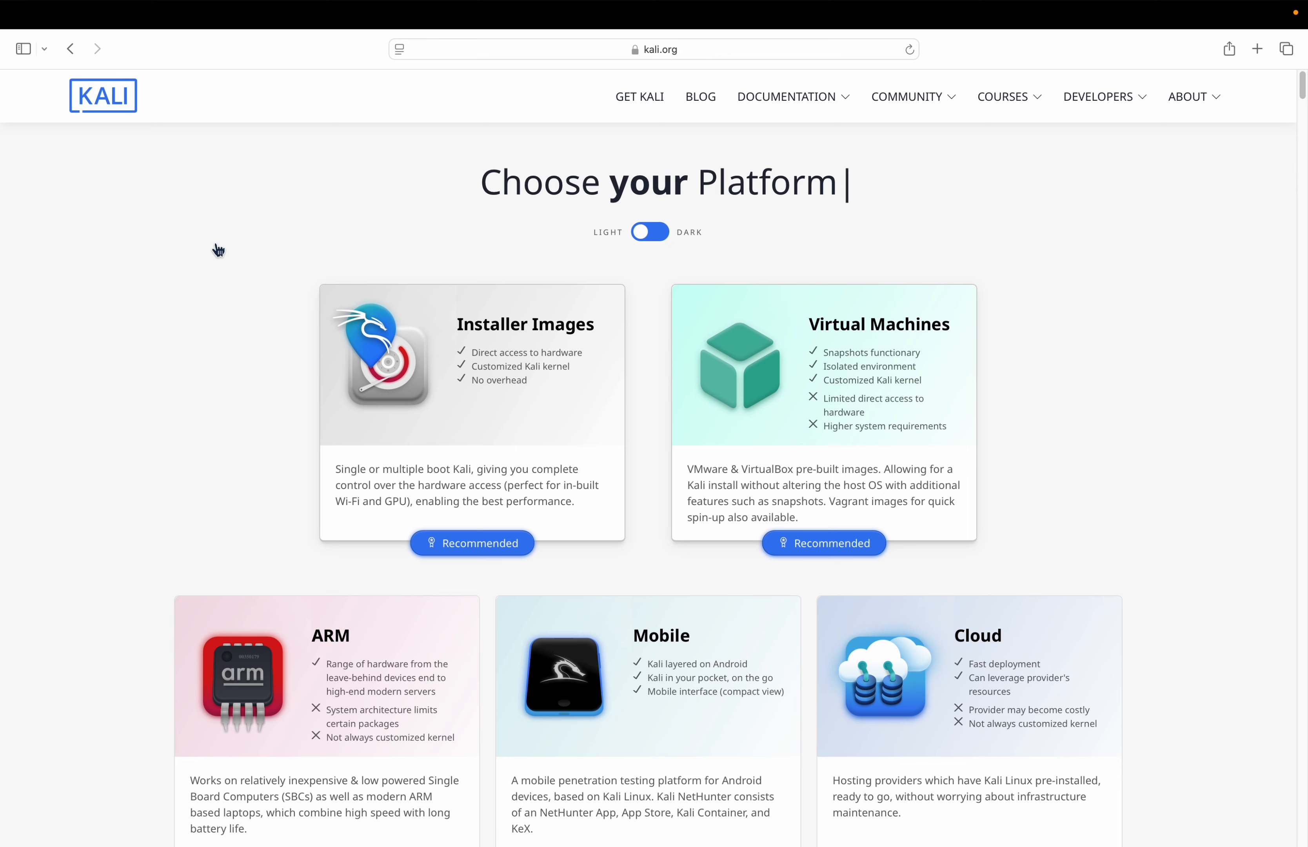
# - Download the recommended Kali Linux 2024.4 Installer image for Apple Silicon (ARM64) from kali.org
pyautogui.scroll(-5, 218, 250)
pyautogui.scroll(-15, 219, 251)
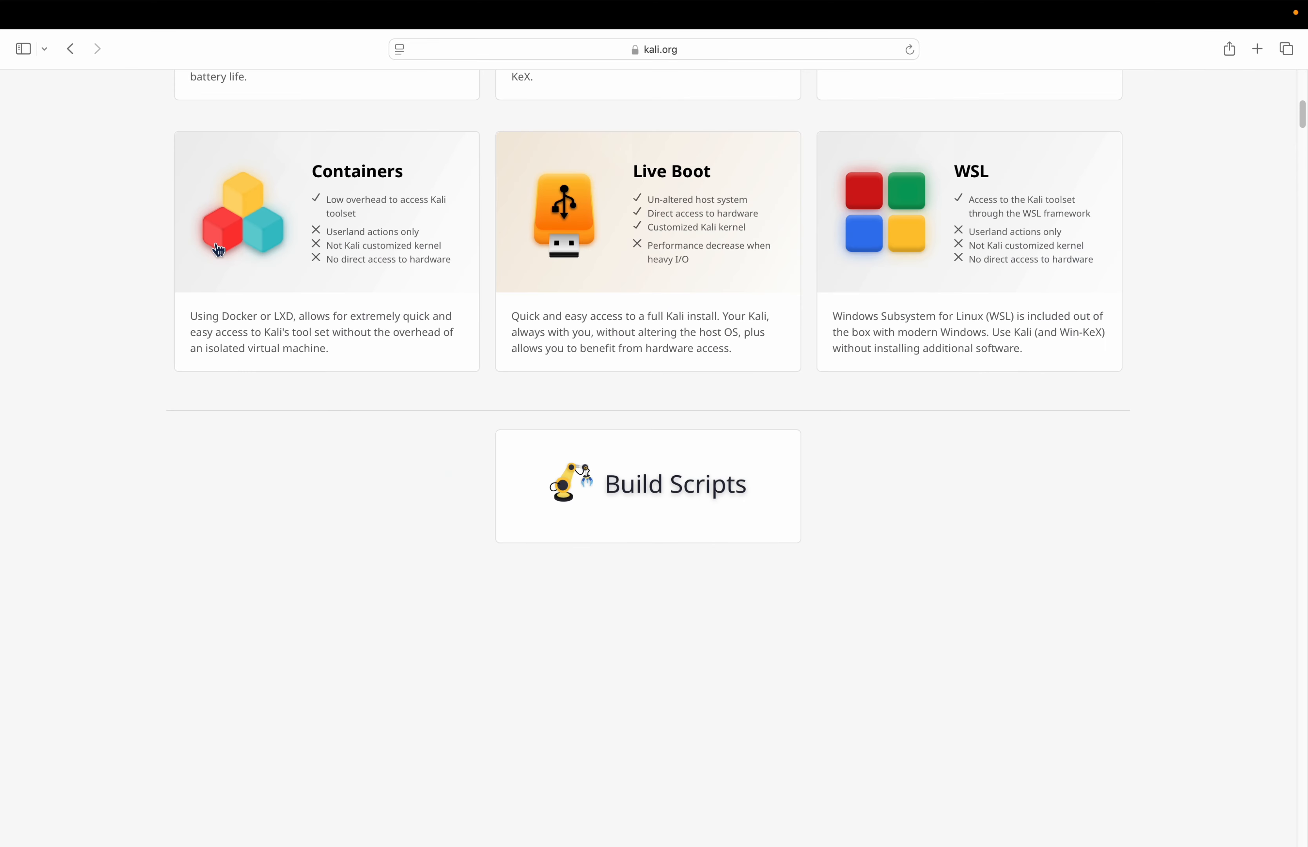
pyautogui.scroll(-1, 638, 492)
pyautogui.scroll(-8, 638, 492)
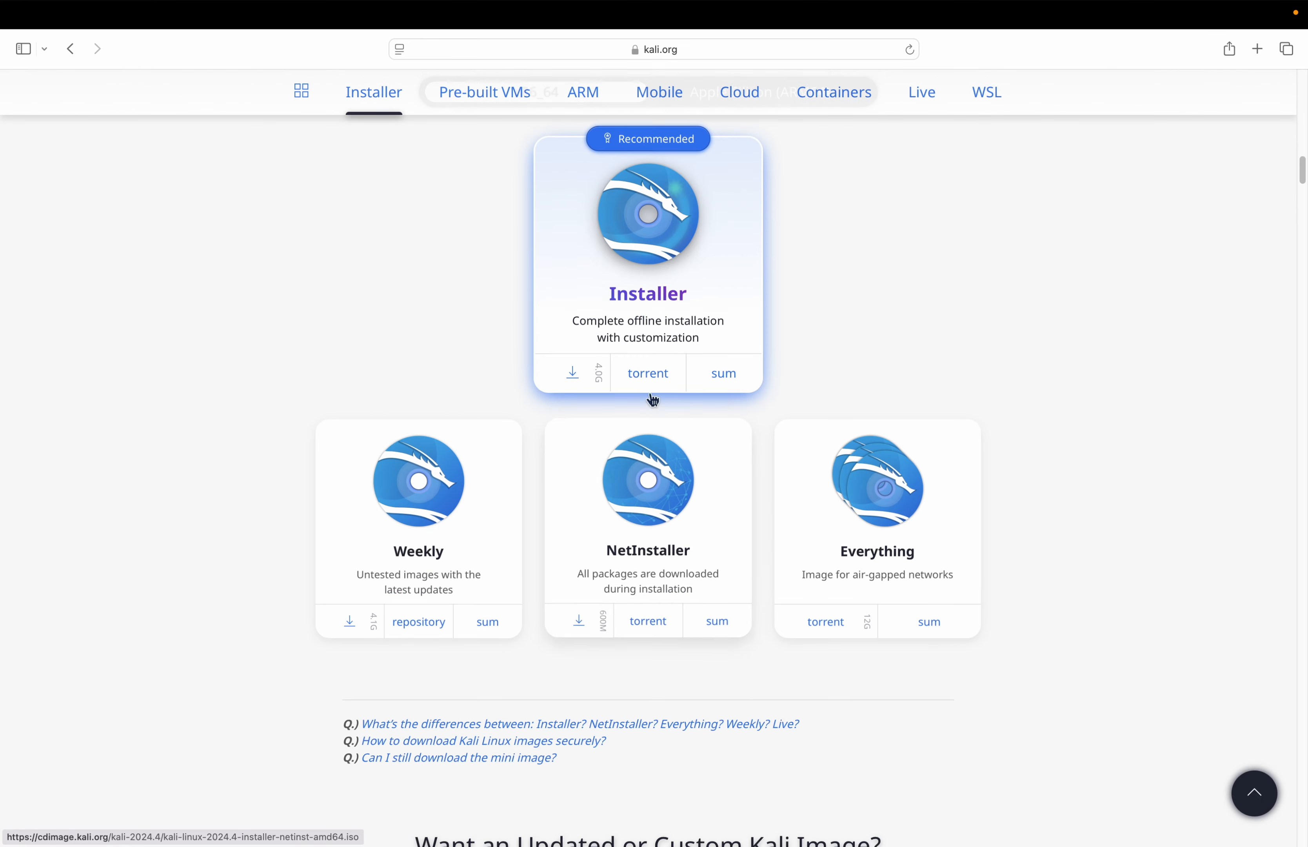
pyautogui.scroll(5, 695, 353)
pyautogui.click(734, 351)
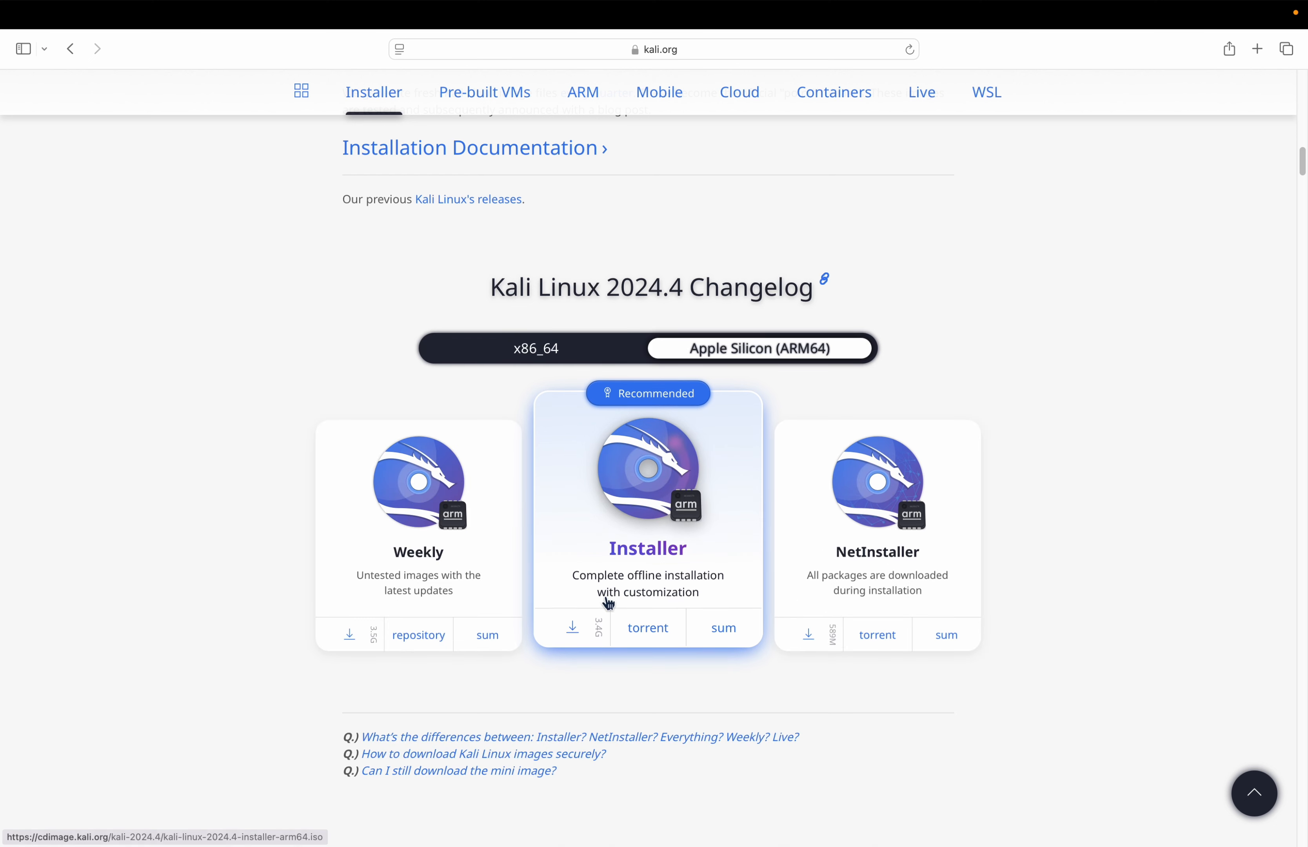
pyautogui.click(576, 633)
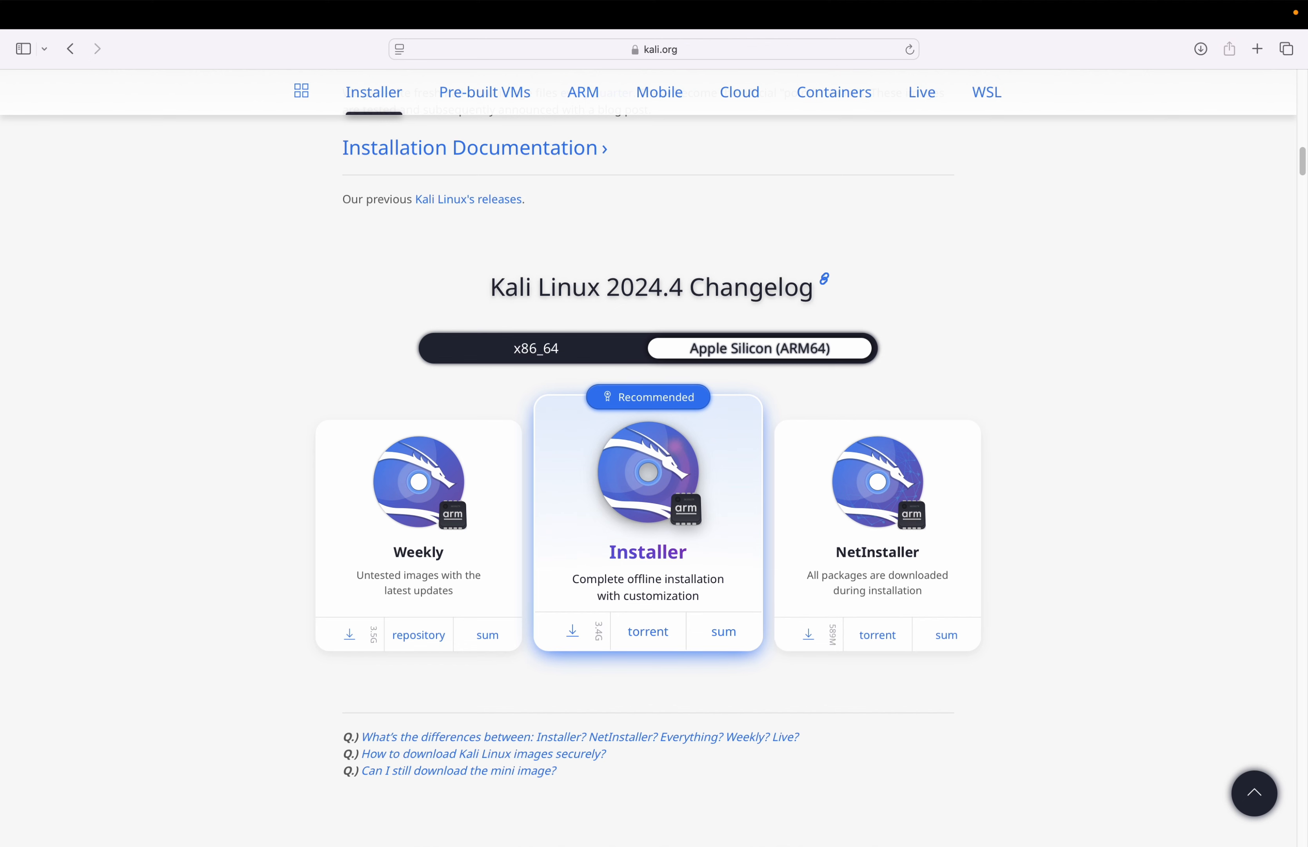
# - Switch to VMware Fusion and start creating a new virtual machine installed from a disc or image
pyautogui.moveTo(1062, 845)
pyautogui.click(1057, 799)
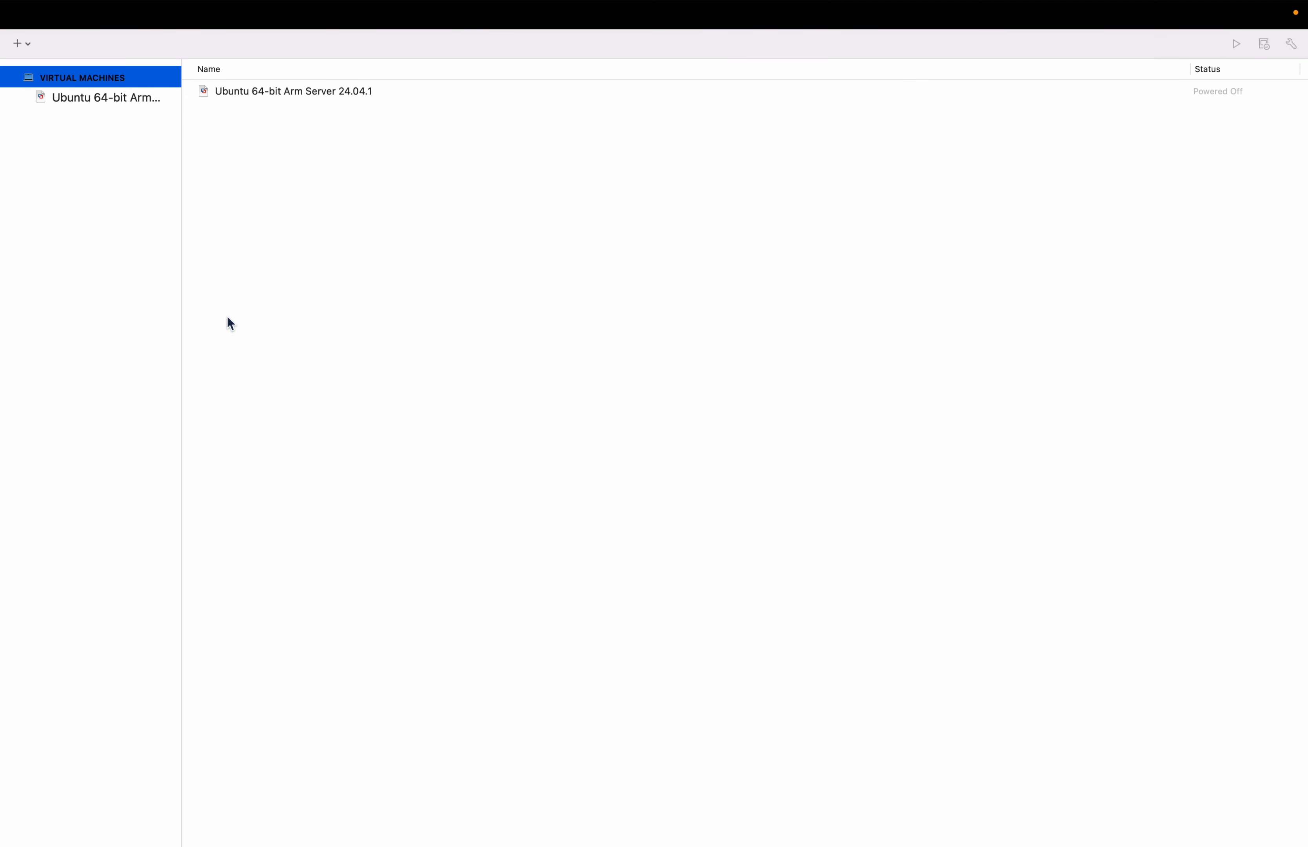
pyautogui.click(26, 49)
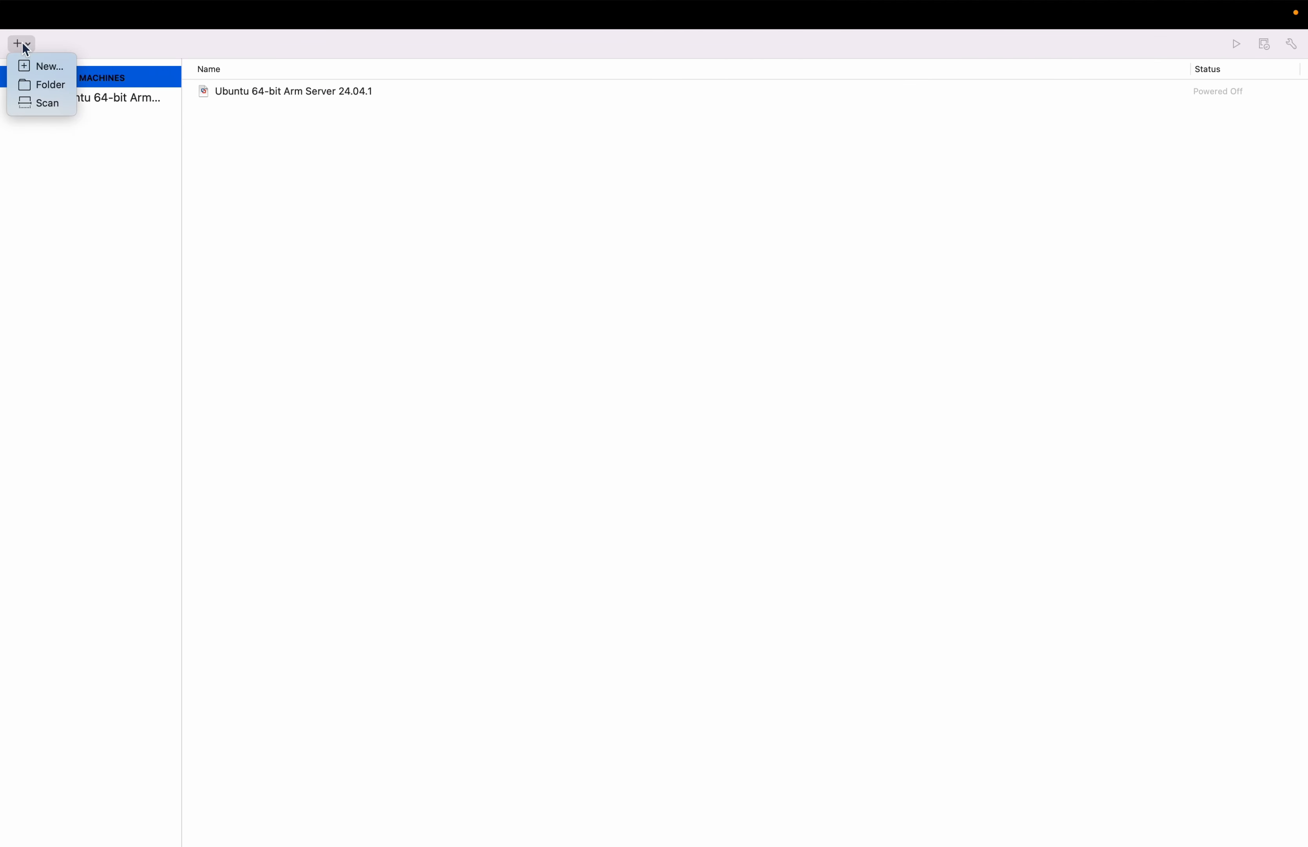
pyautogui.click(47, 65)
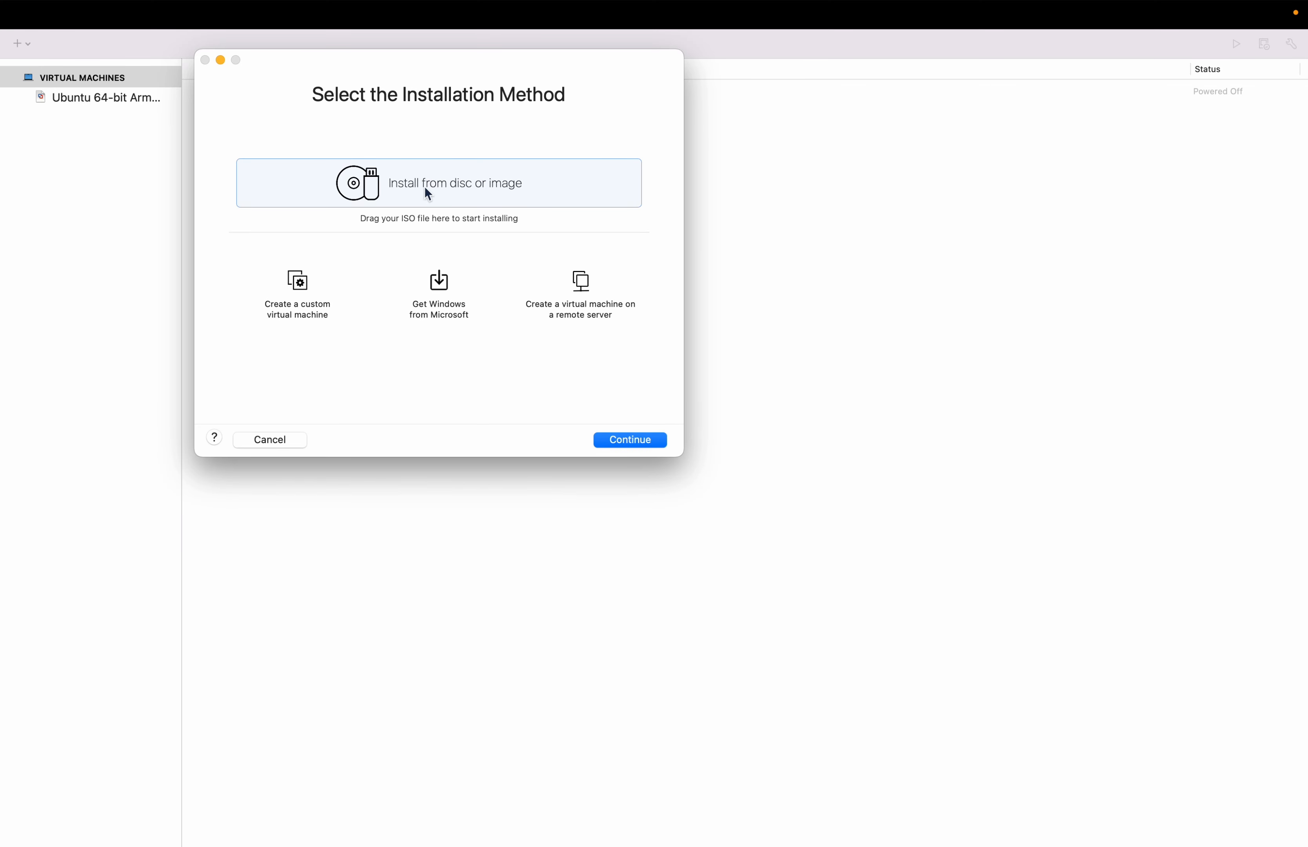
pyautogui.click(412, 183)
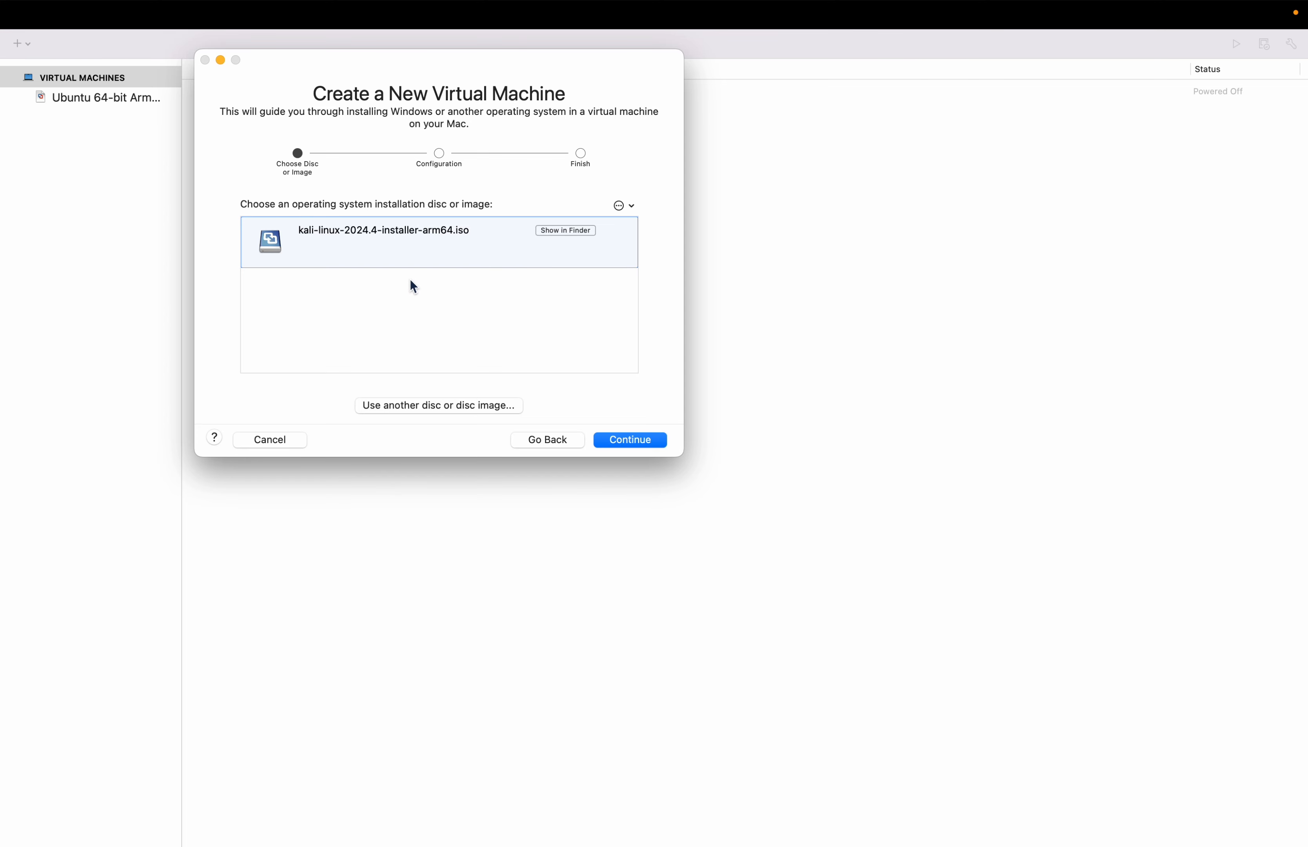
# - Choose kali-linux-2024.4-installer-arm64.iso from the Downloads folder as the installation image and proceed with it
pyautogui.click(433, 412)
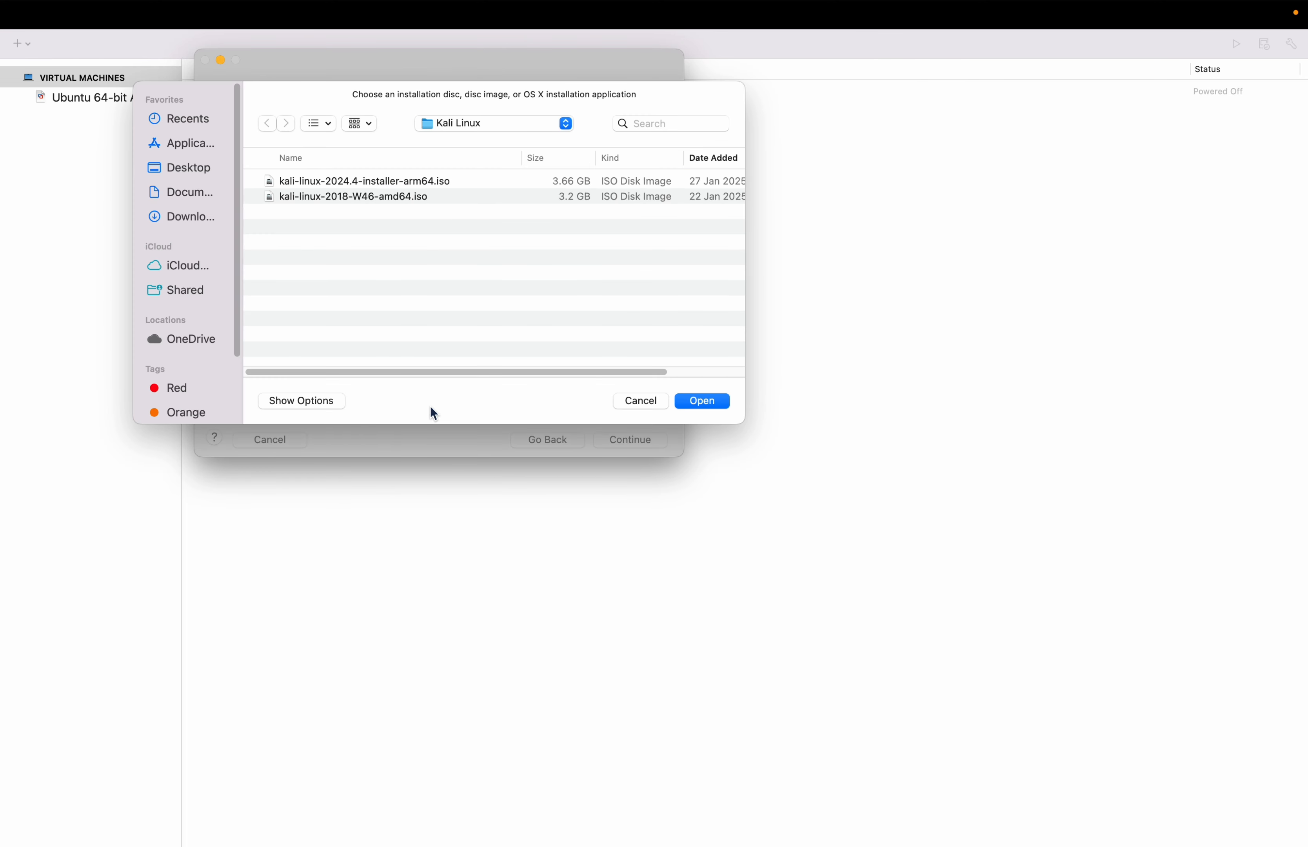
pyautogui.click(181, 216)
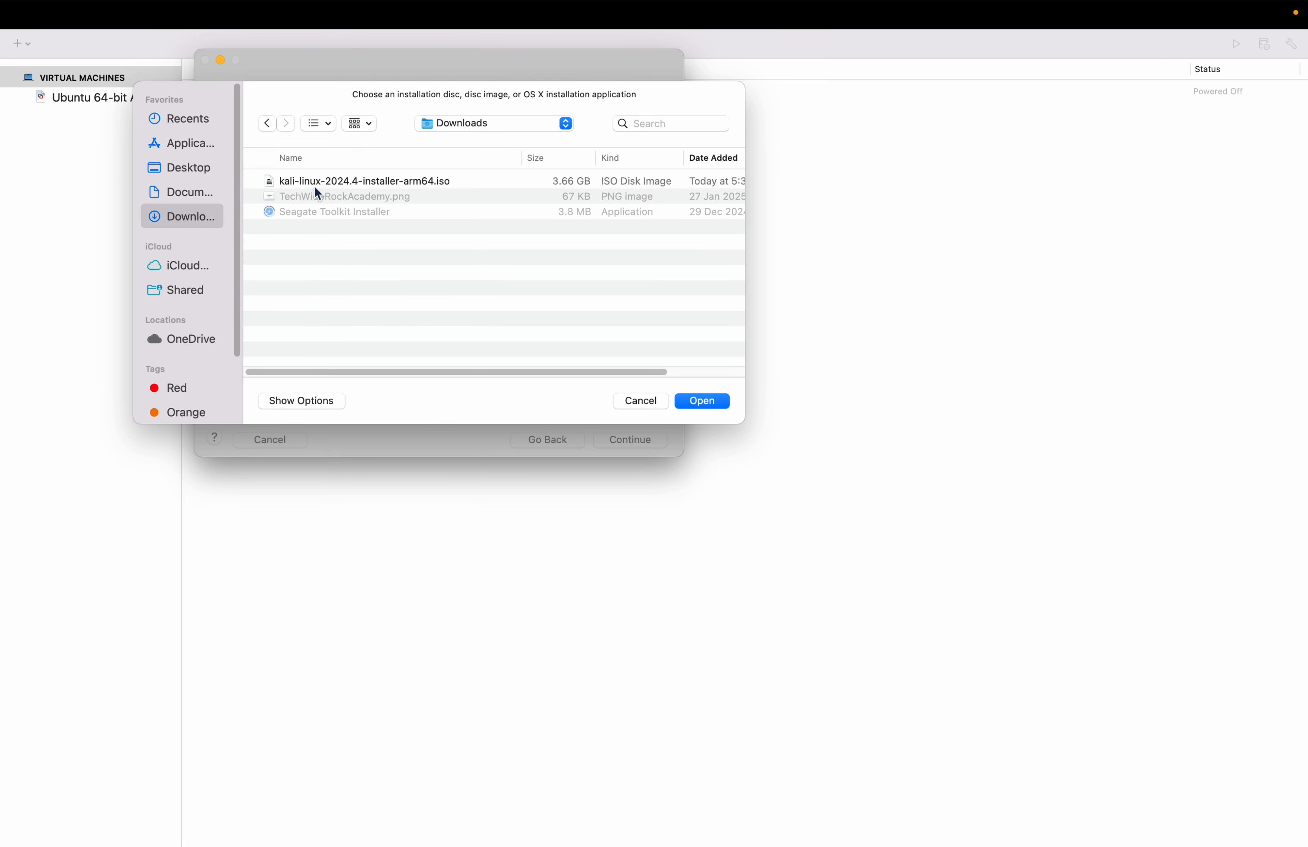
pyautogui.click(366, 181)
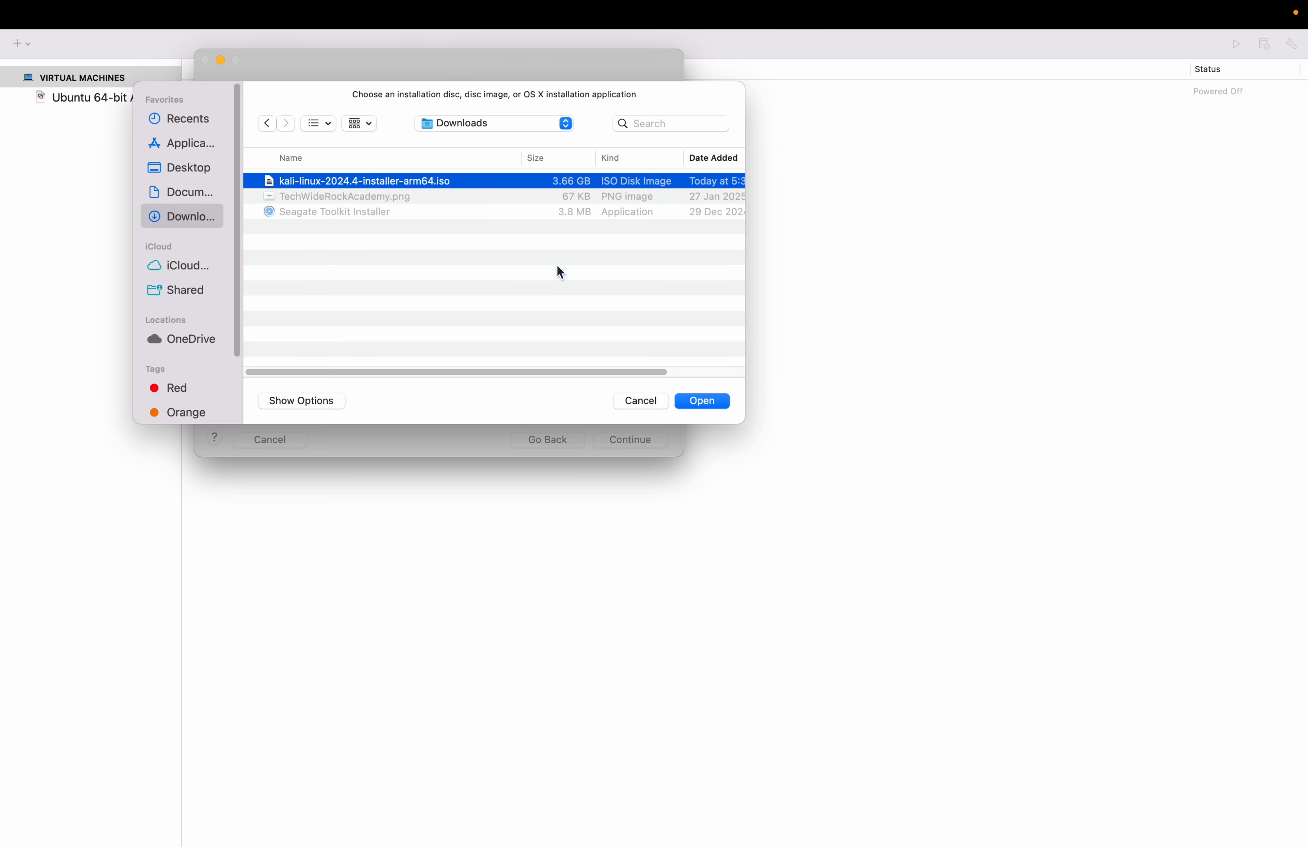
pyautogui.click(700, 400)
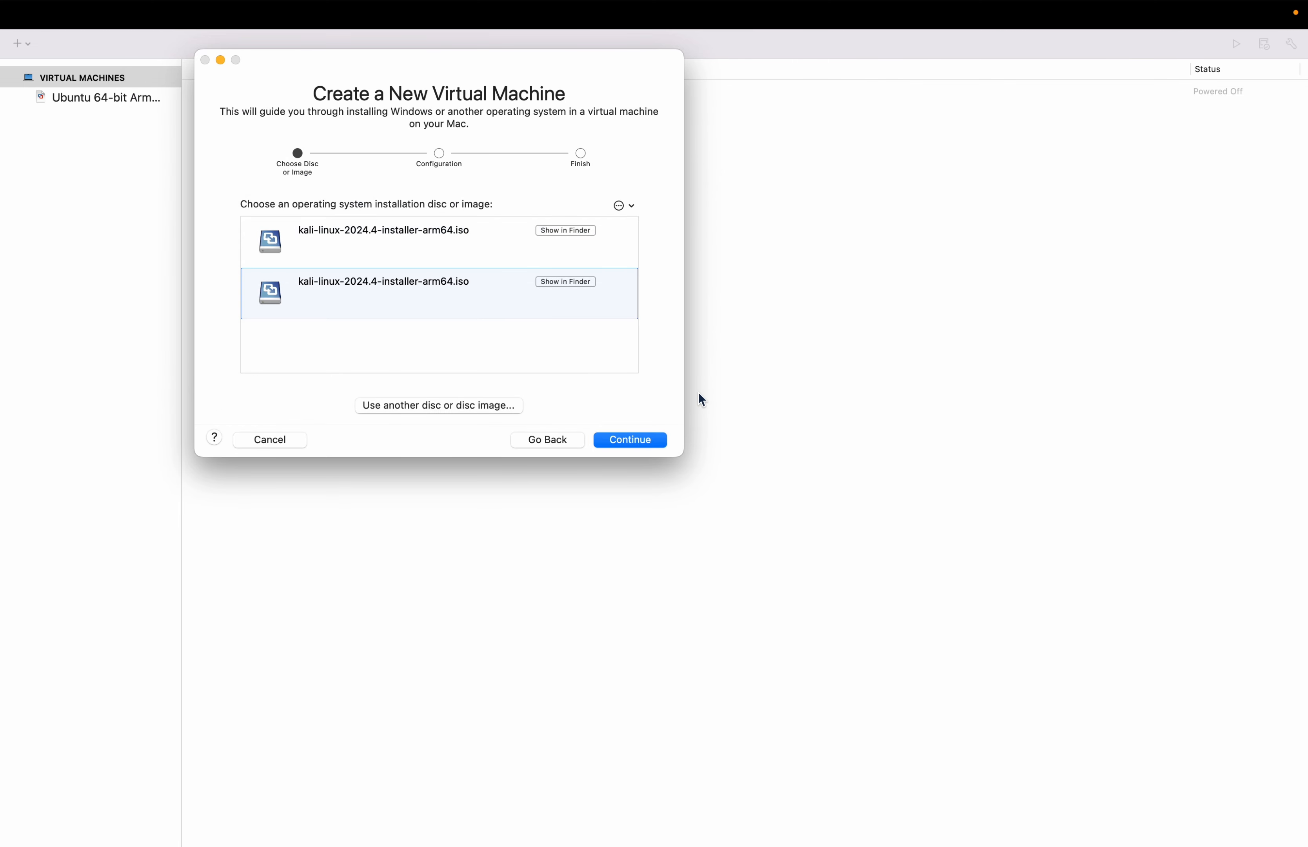
pyautogui.click(631, 438)
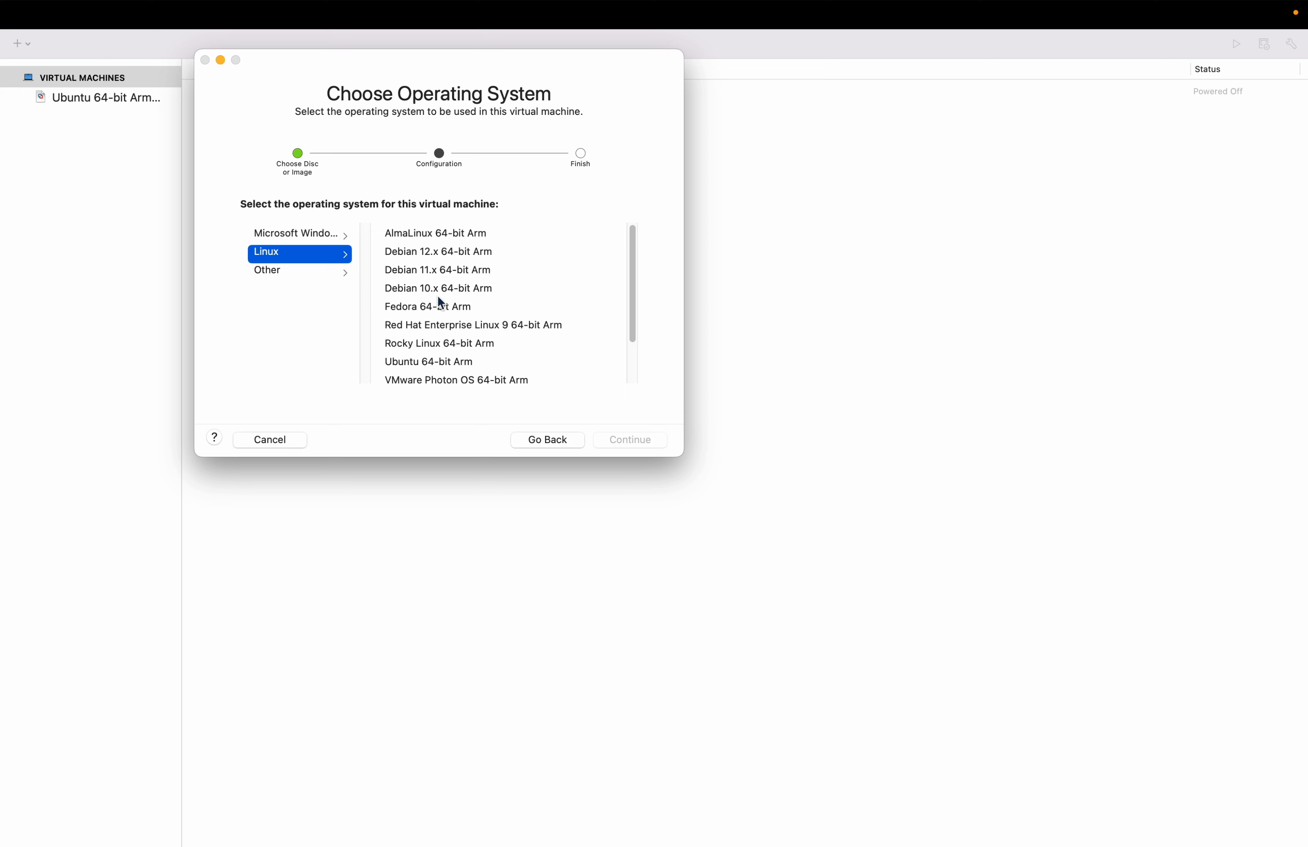
# - Set the guest operating system to Debian 12.x 64-bit Arm and save the customizable virtual machine as "Kali Linux"
pyautogui.click(430, 253)
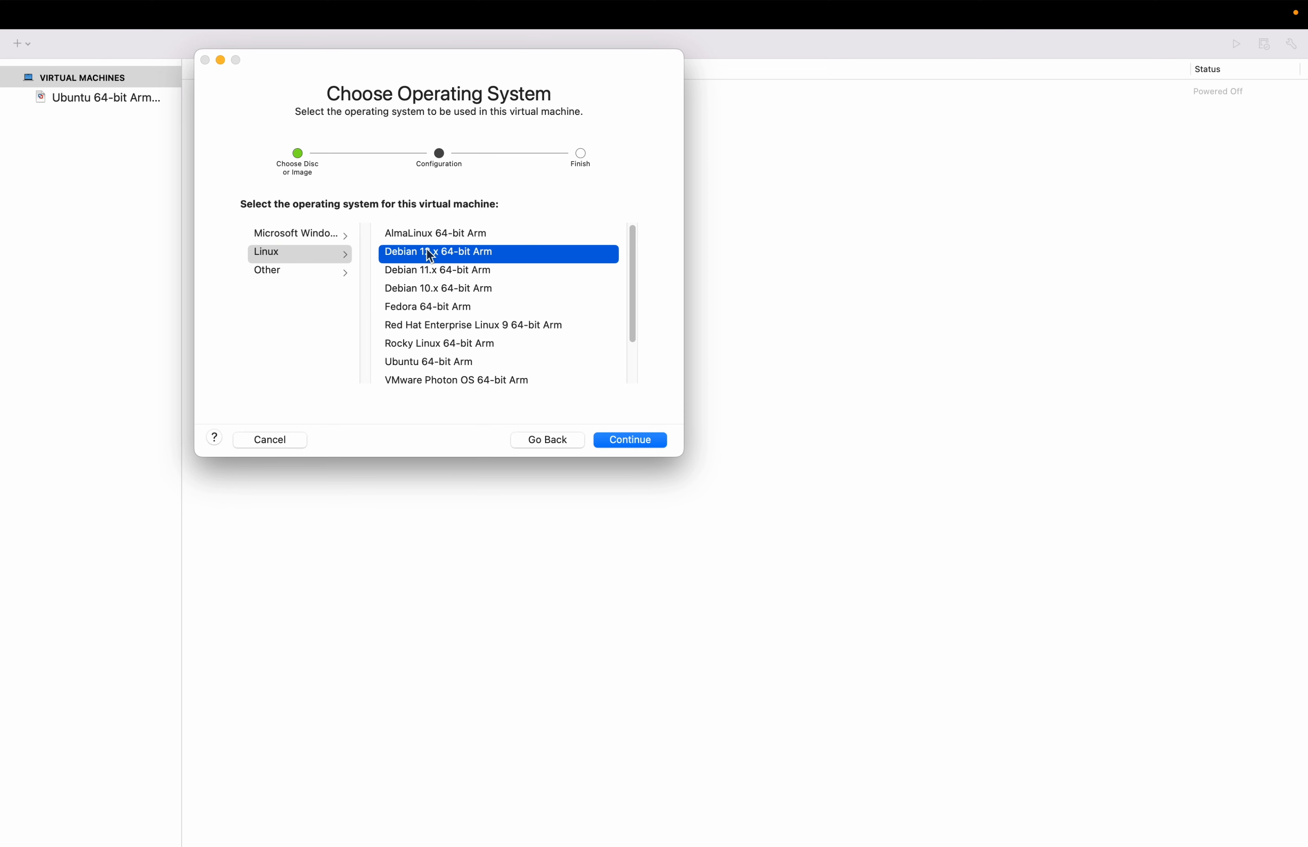
pyautogui.click(630, 440)
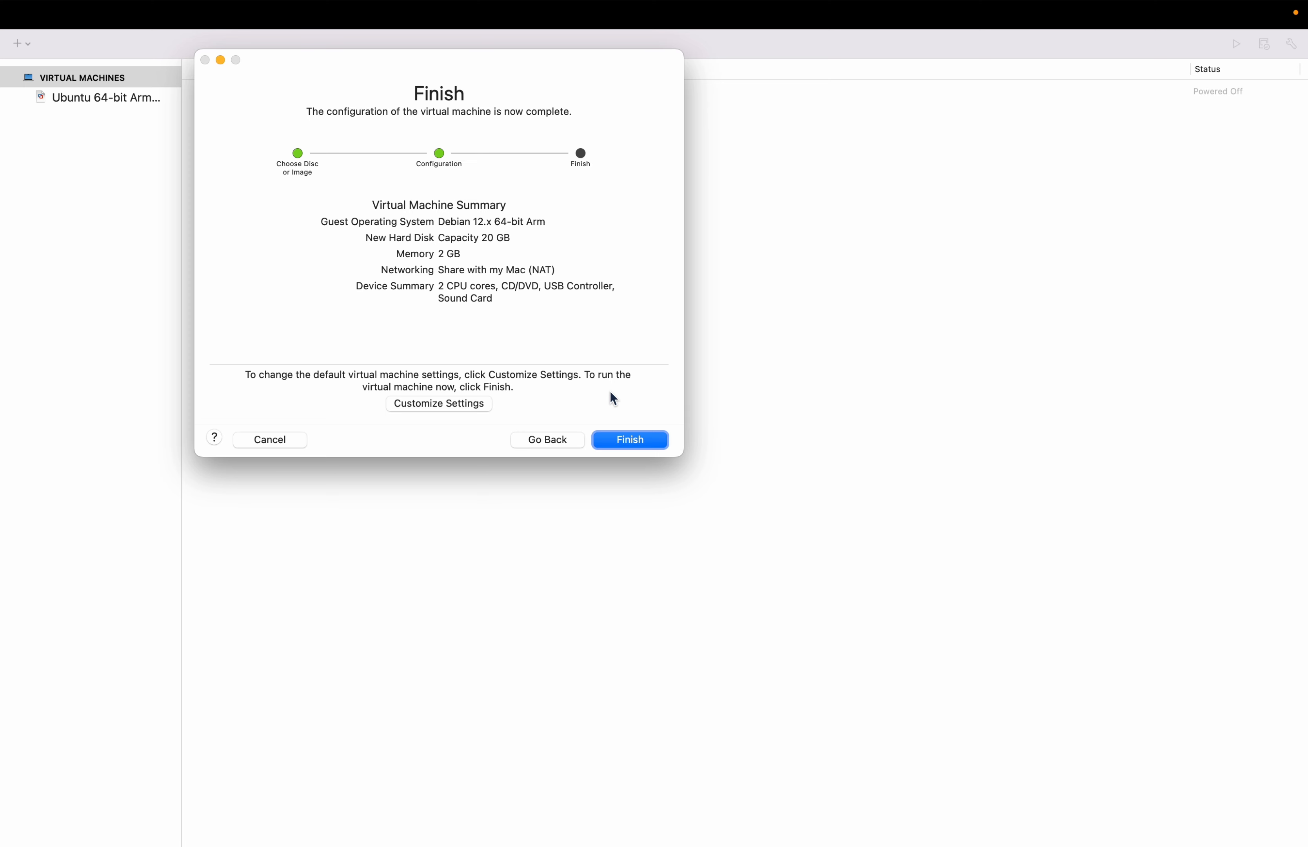
pyautogui.click(421, 405)
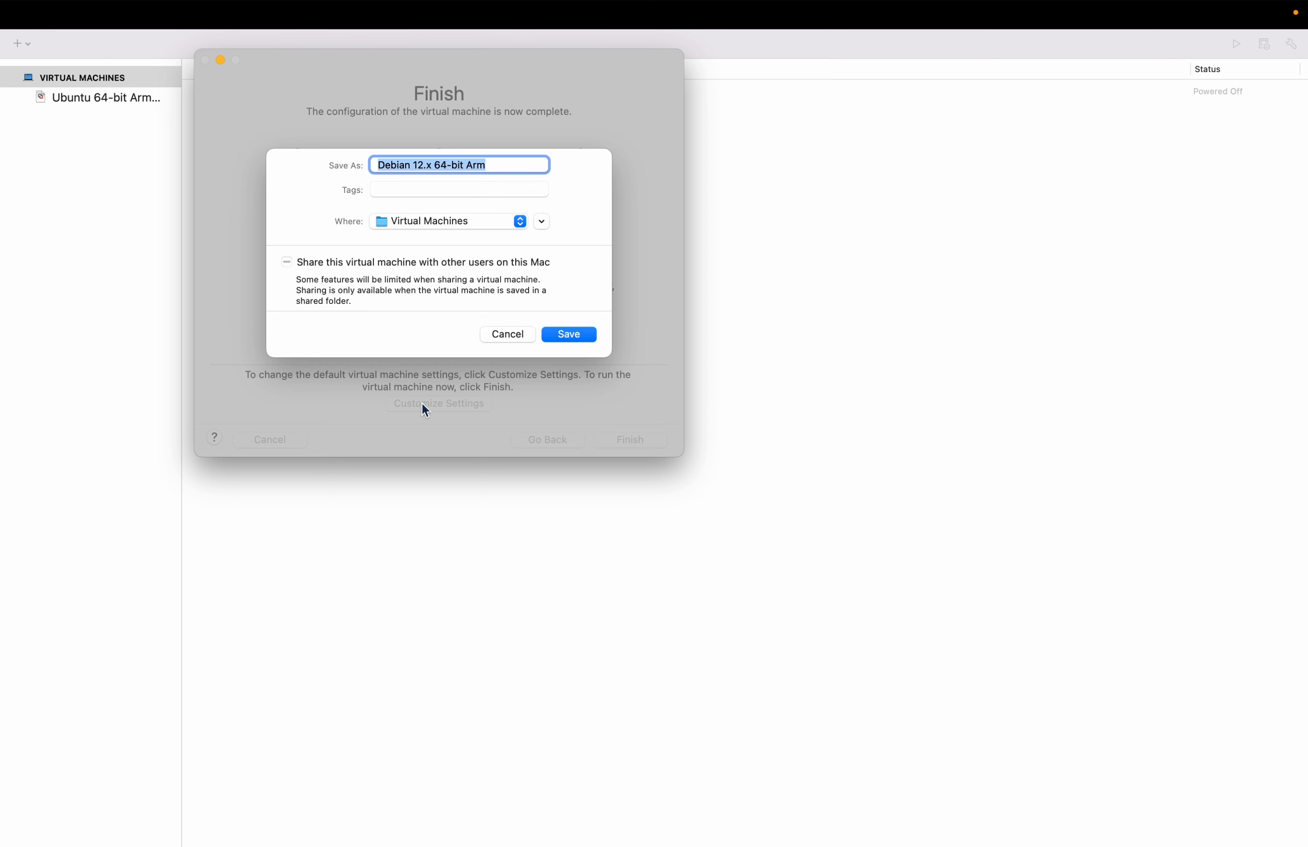
pyautogui.write('Kali ')
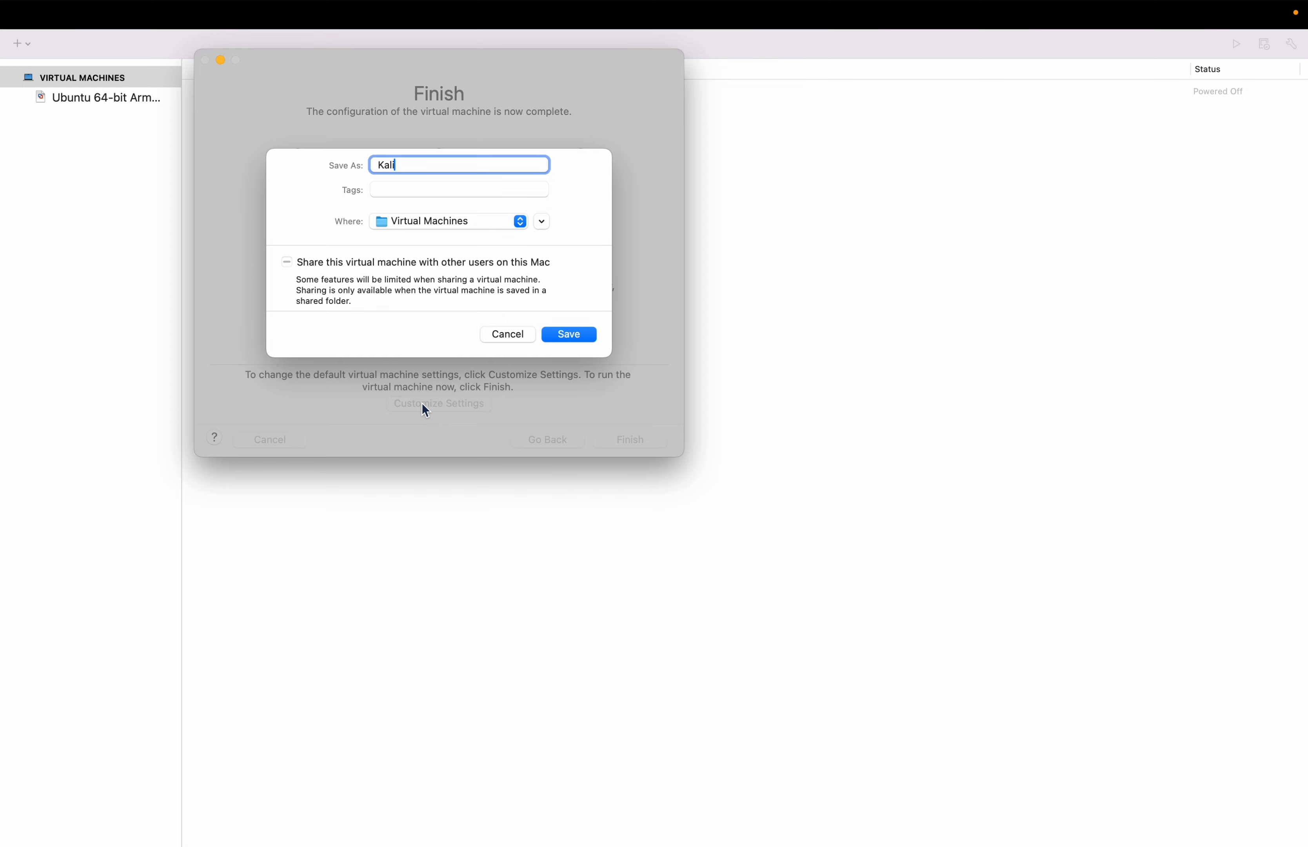
pyautogui.write('Linux')
pyautogui.click(555, 337)
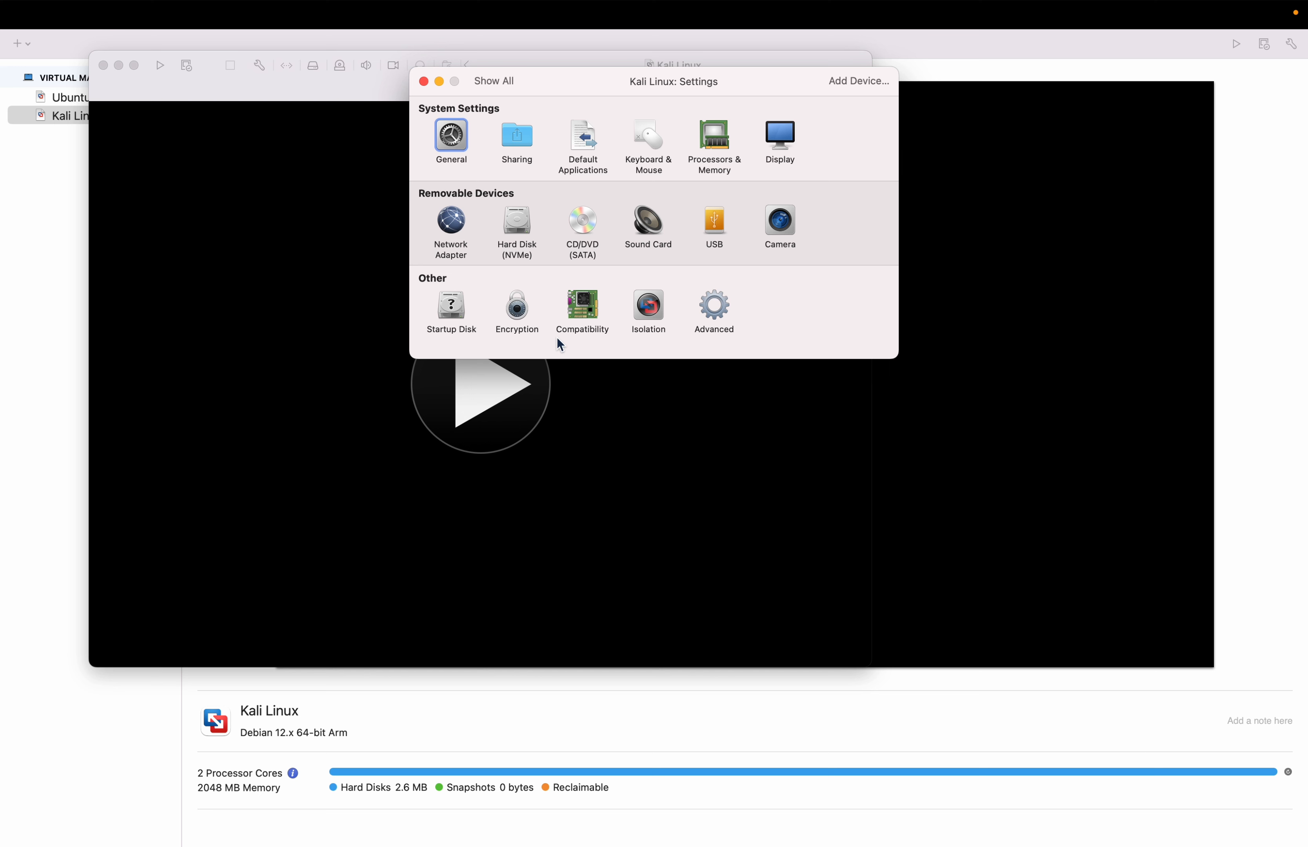
pyautogui.click(423, 81)
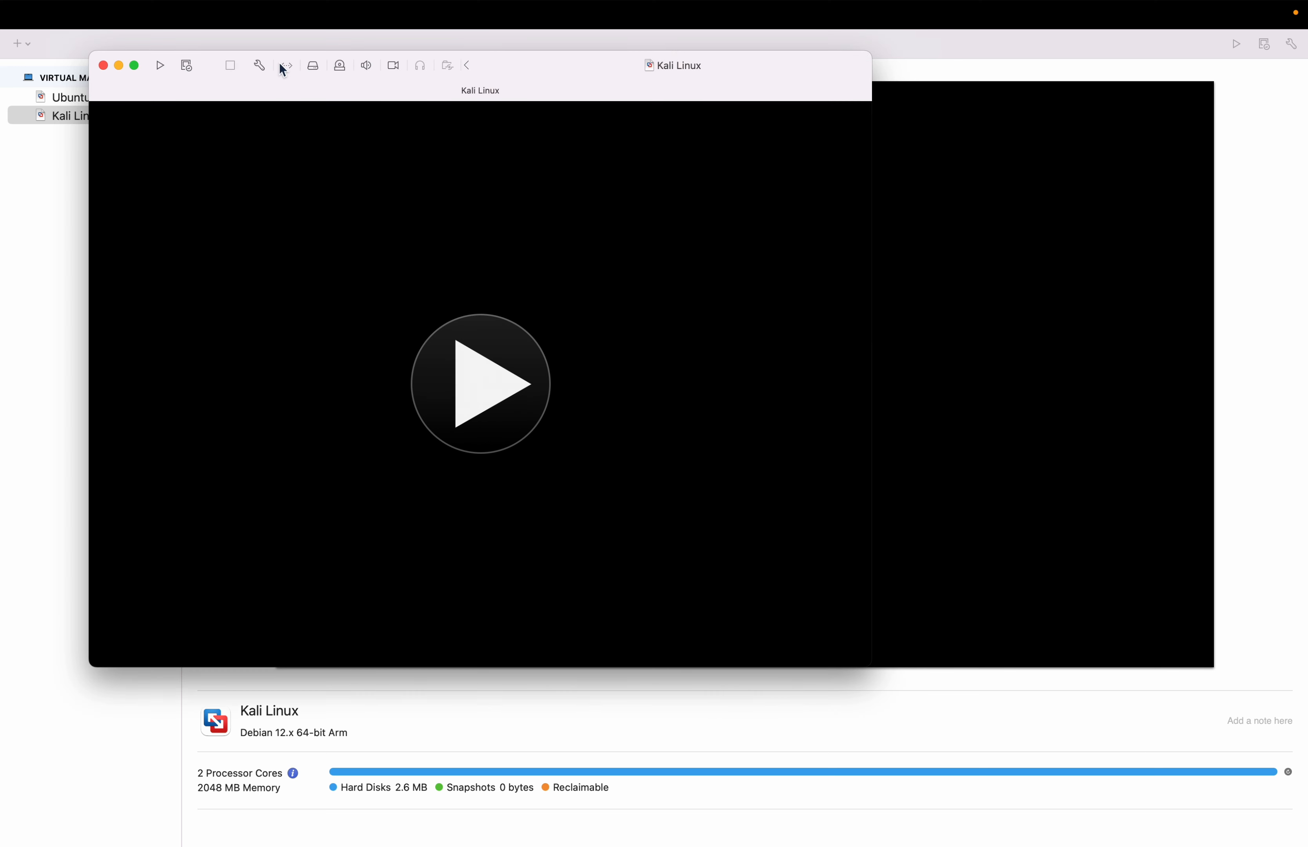
# - Set the Kali Linux virtual machine's processors to 4 processor cores
pyautogui.click(260, 64)
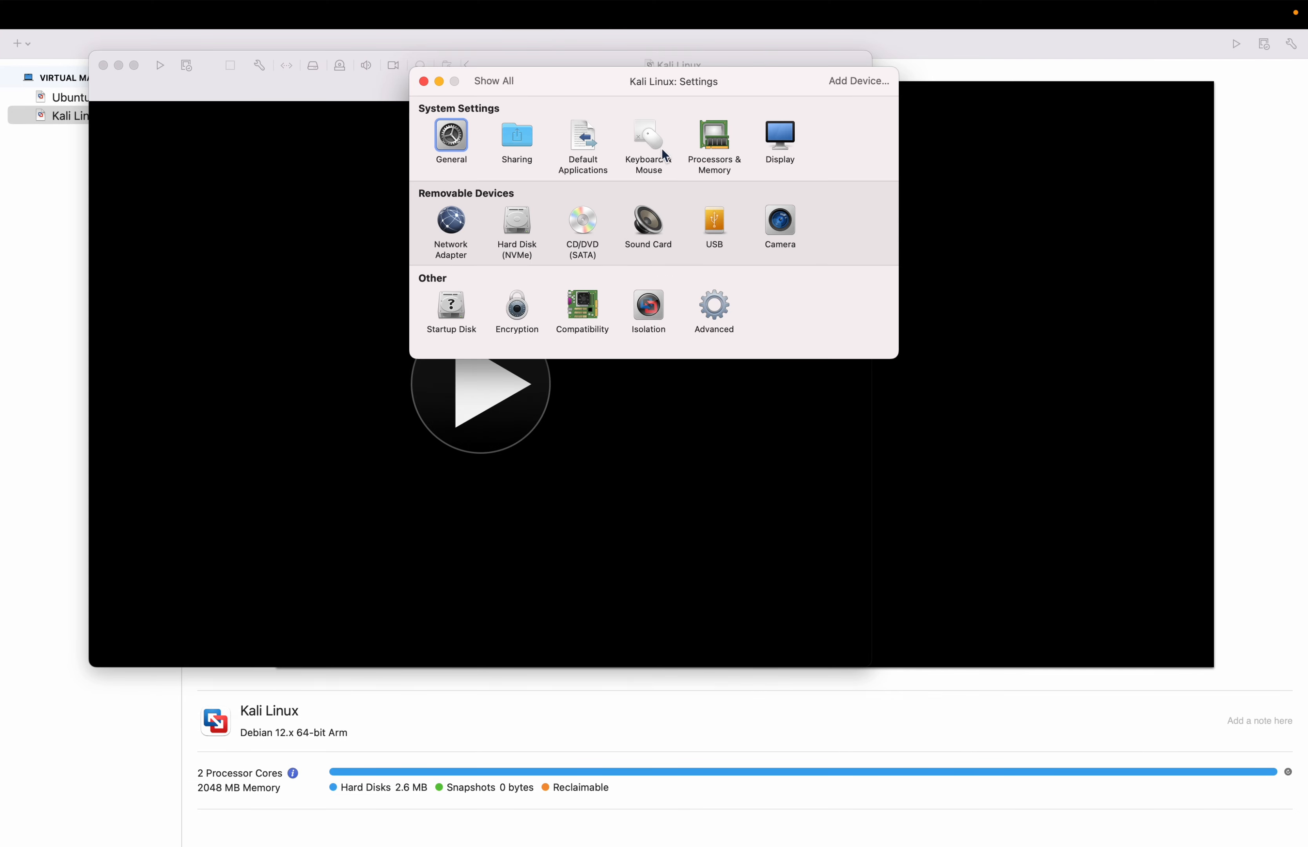
pyautogui.click(705, 156)
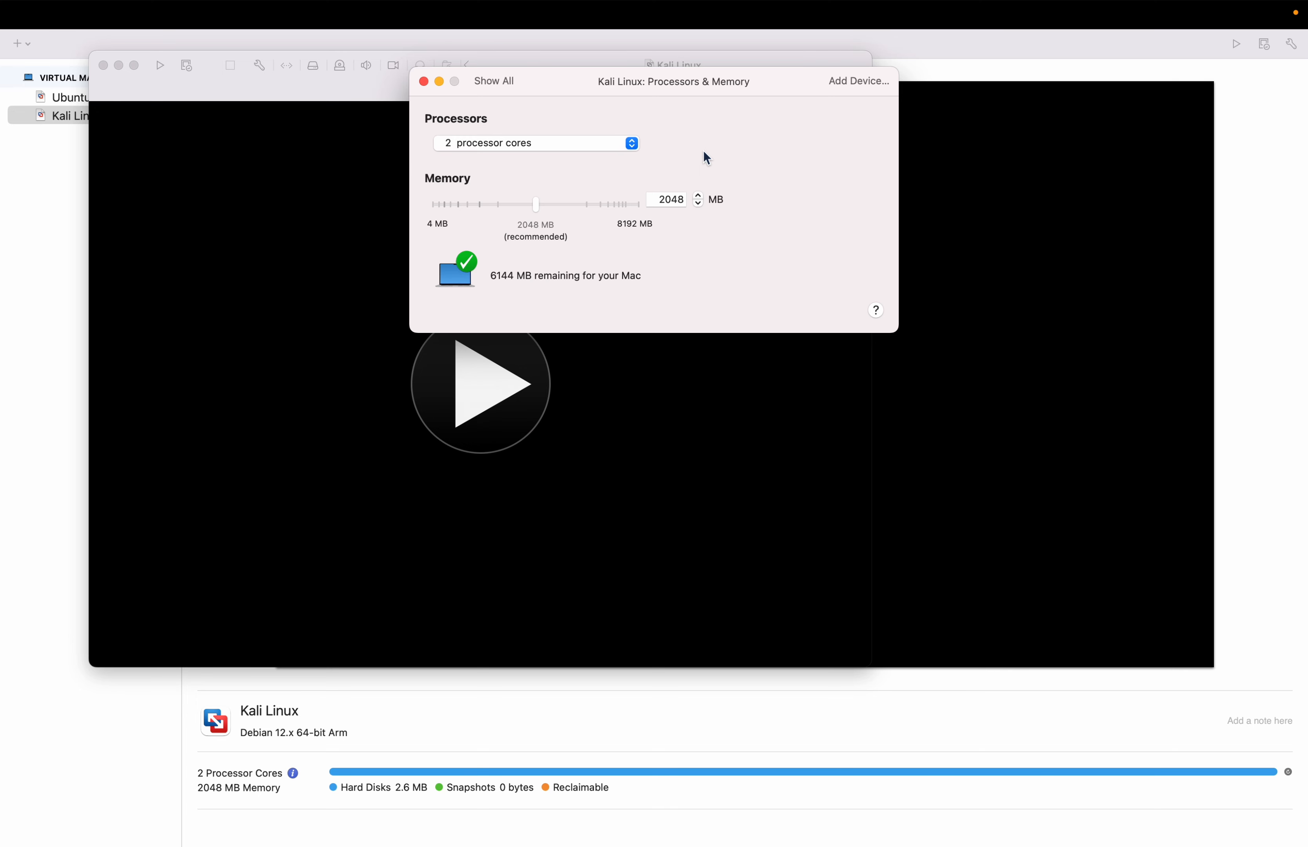
pyautogui.click(601, 143)
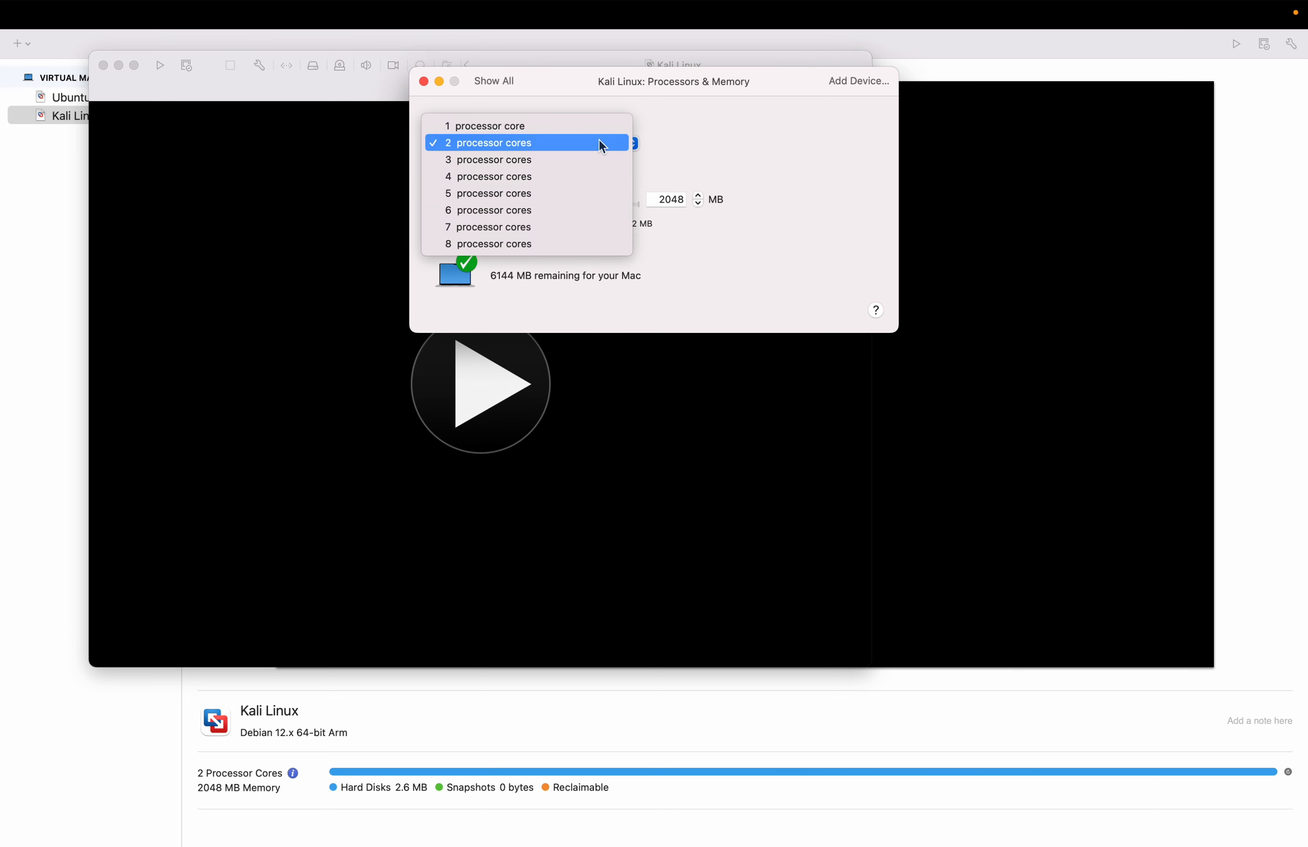
pyautogui.click(518, 176)
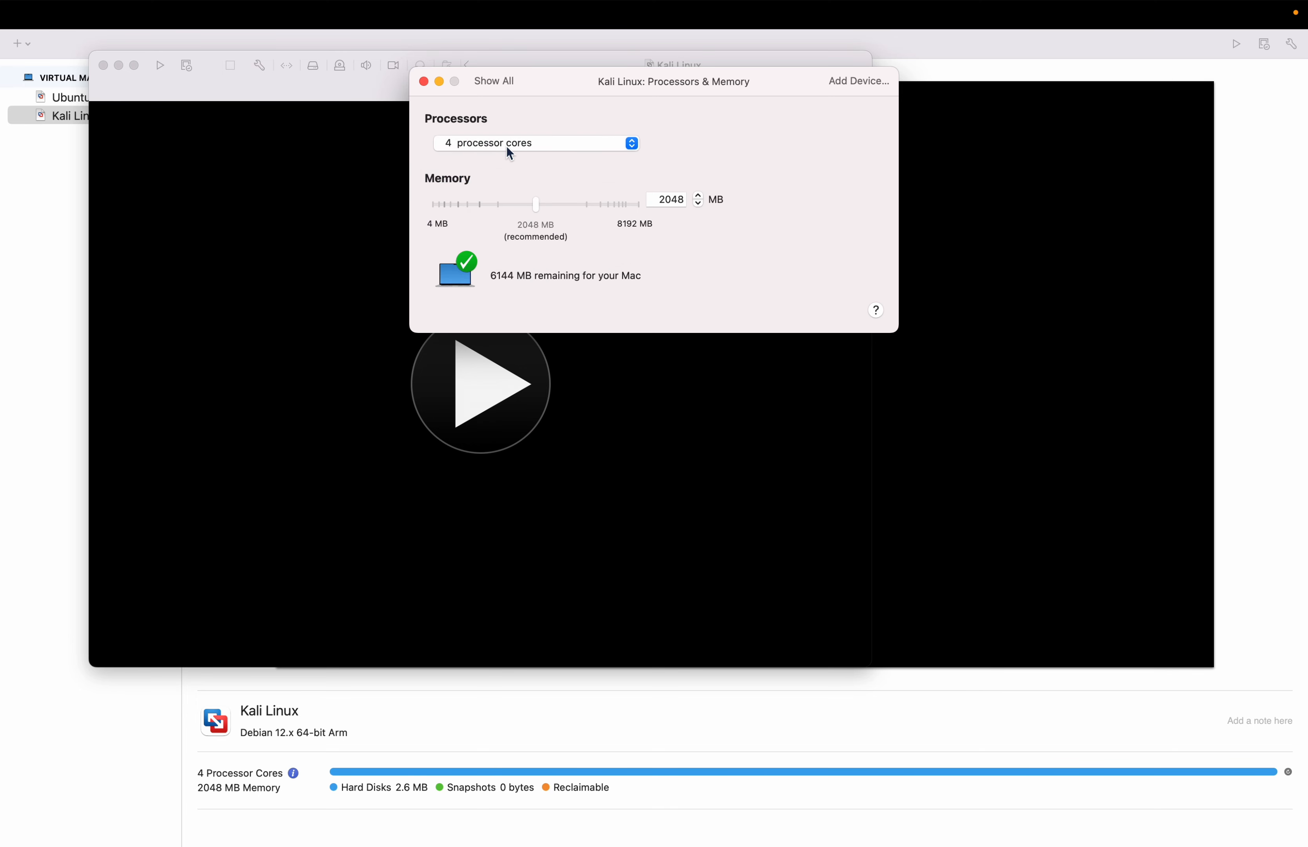
pyautogui.click(496, 81)
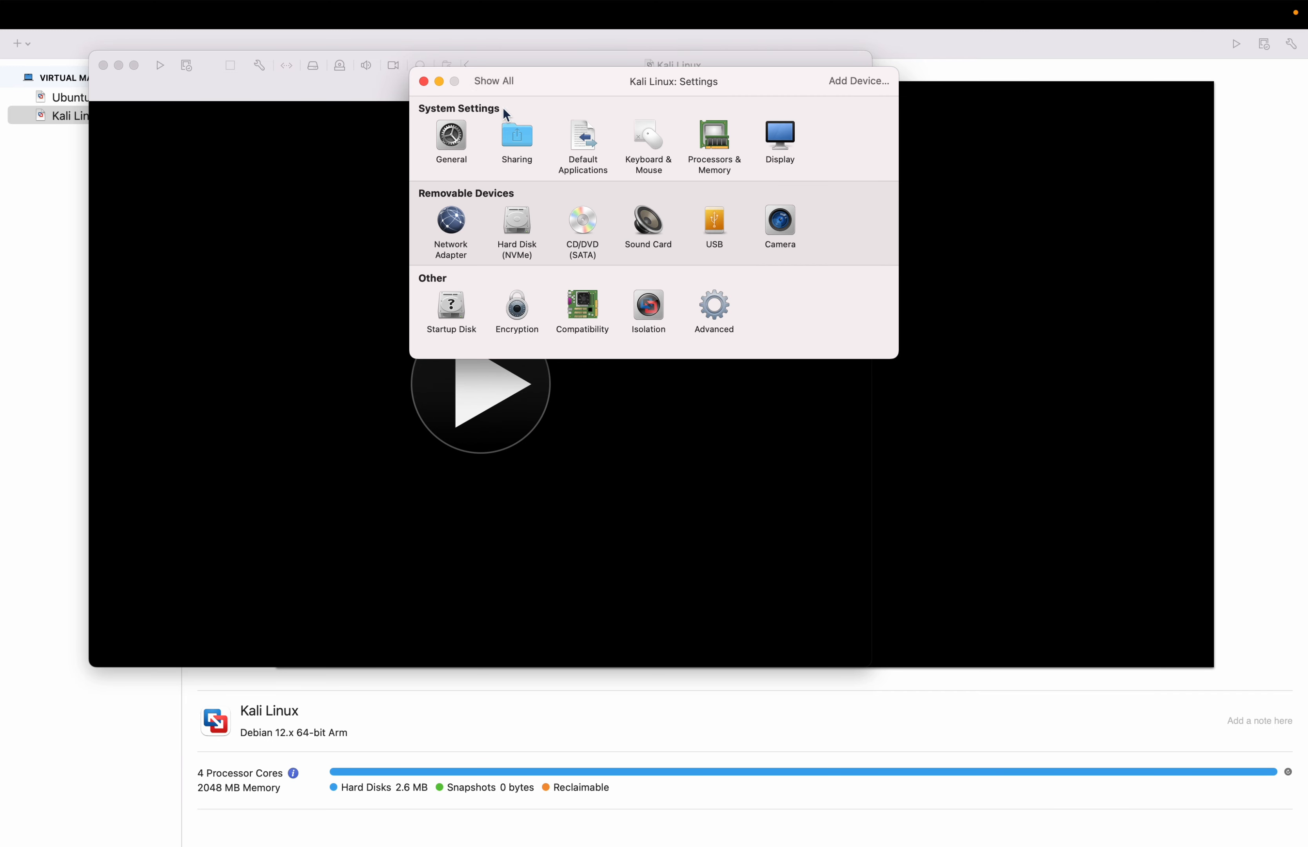
# - Check the virtual machine's hard disk settings, and close the settings and the virtual machine window
pyautogui.click(517, 228)
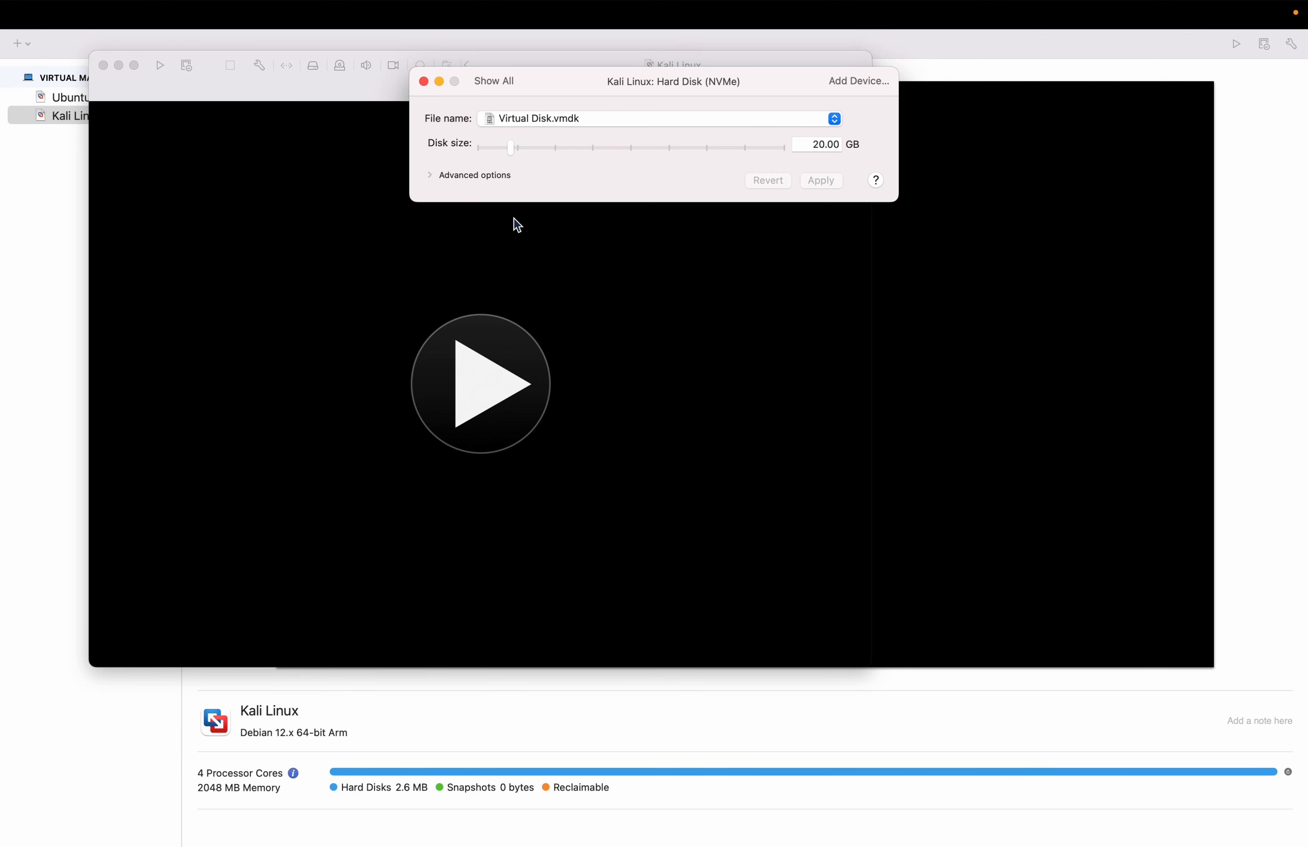
pyautogui.click(495, 82)
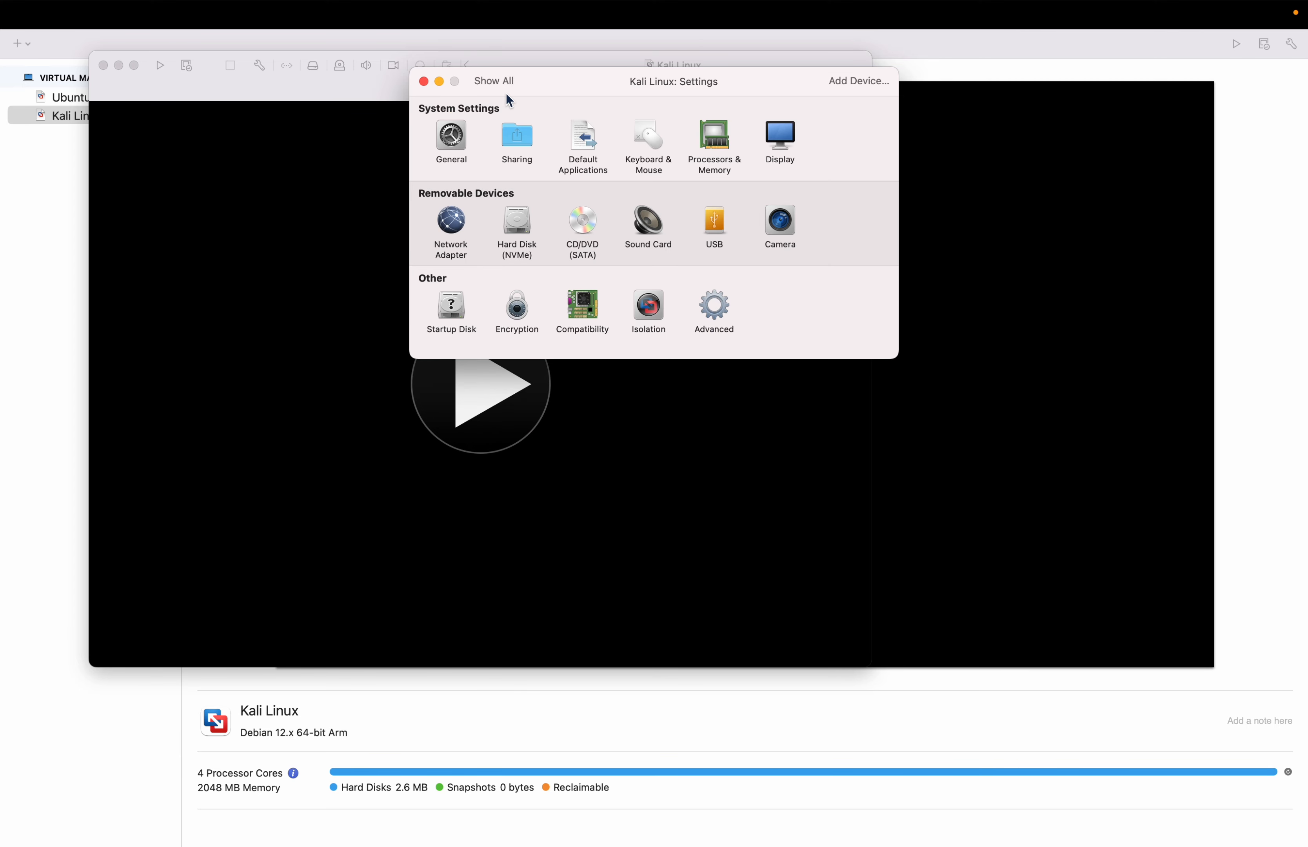
pyautogui.click(425, 82)
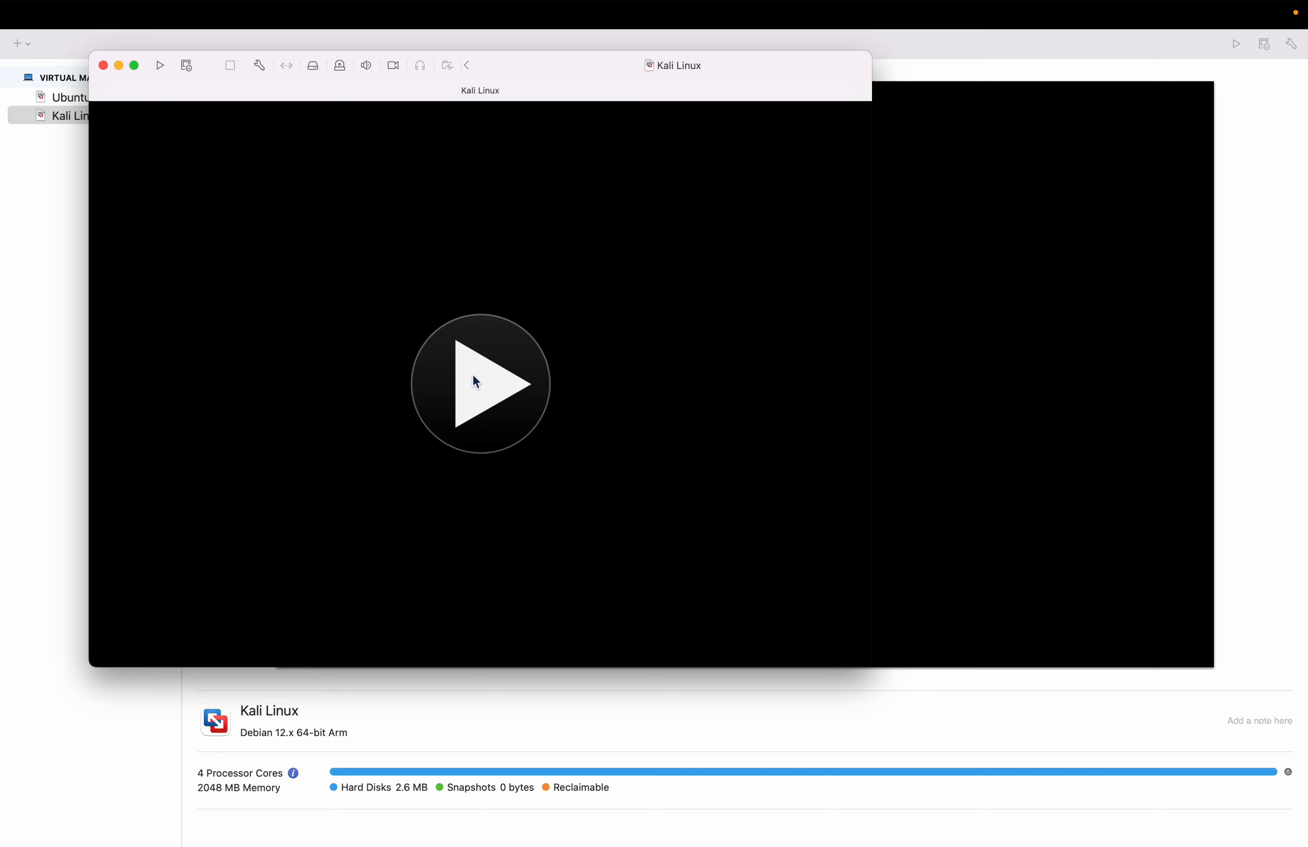
pyautogui.click(102, 65)
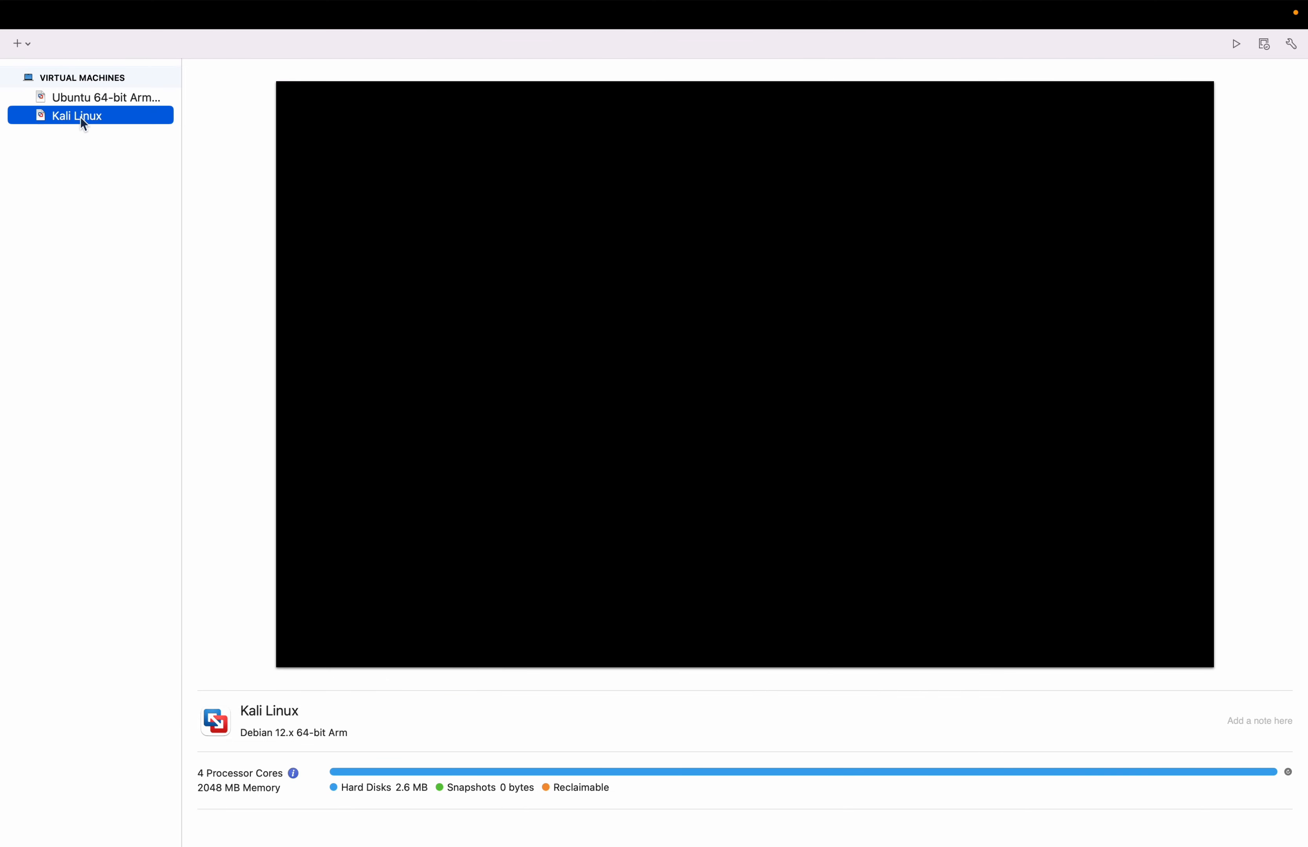
# - Start up the Kali Linux virtual machine and boot the "Graphical install" entry
pyautogui.rightClick(80, 116)
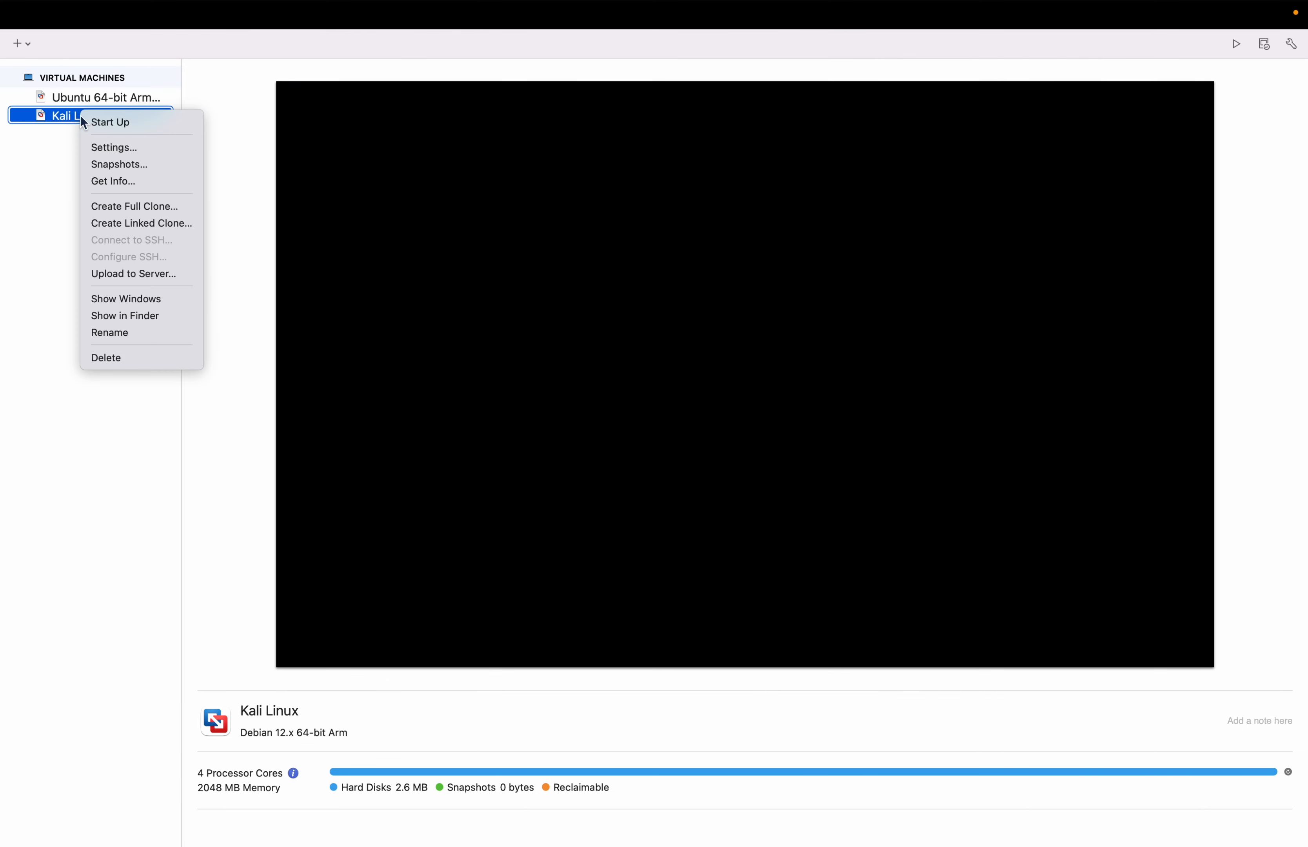
pyautogui.click(127, 120)
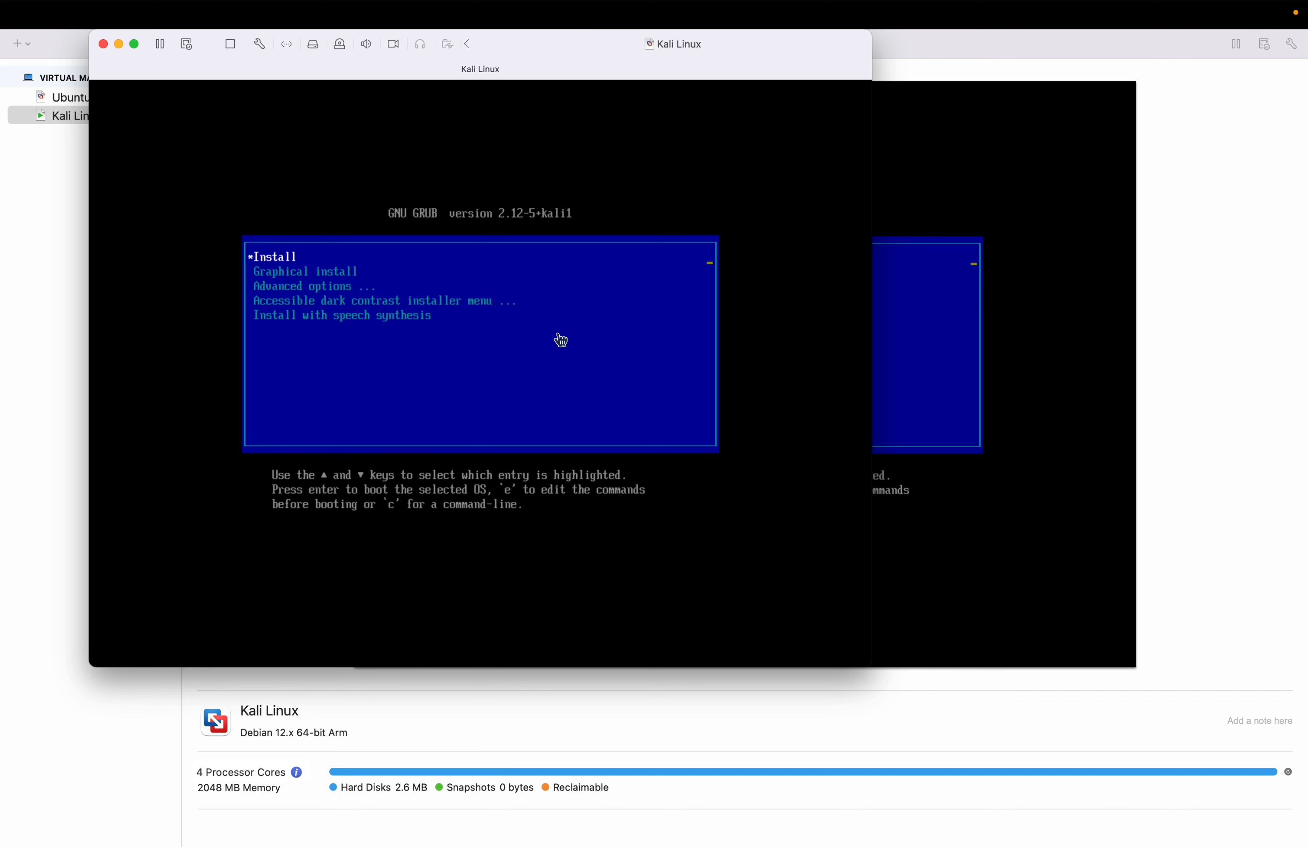
pyautogui.click(560, 339)
pyautogui.press('Down')
pyautogui.press('Up')
pyautogui.press('Down')
pyautogui.press('Up')
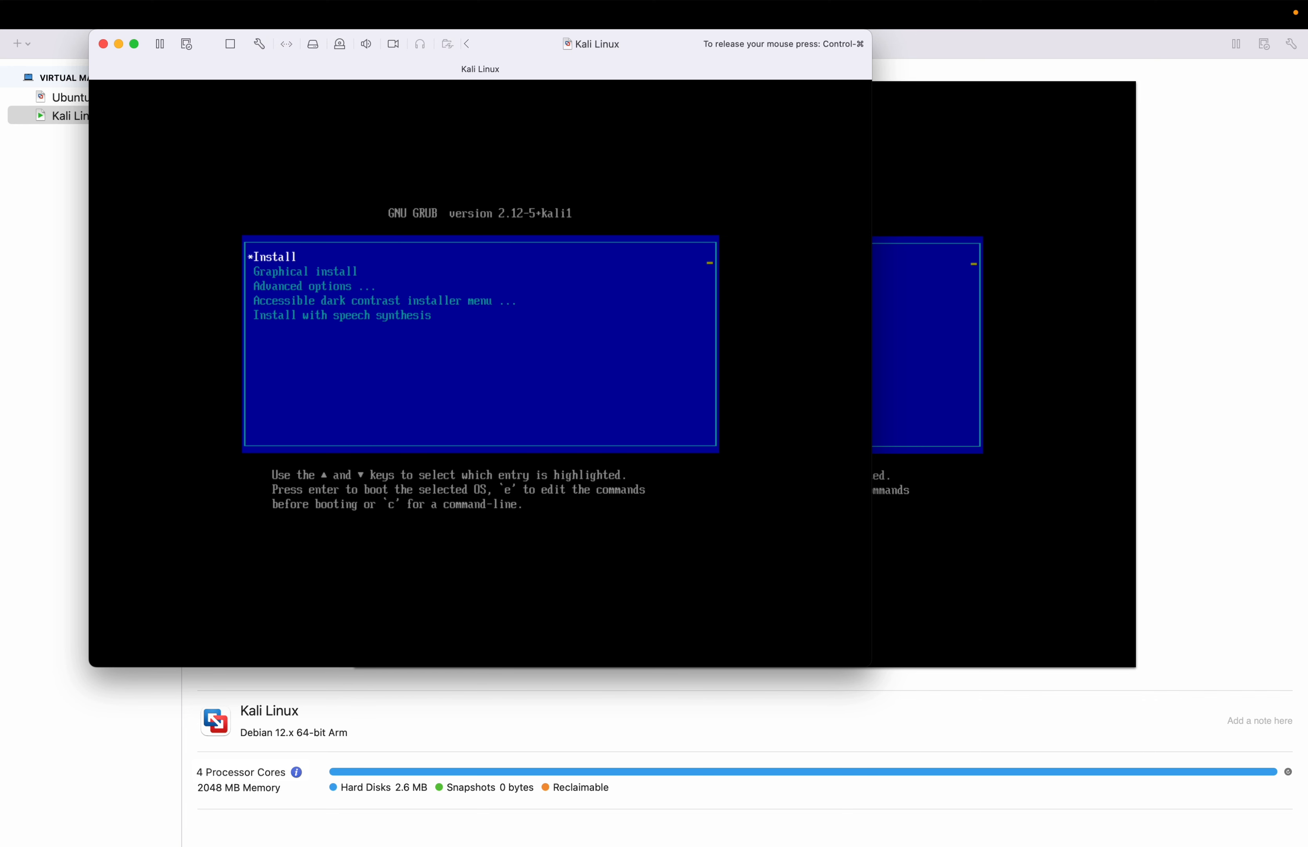
pyautogui.press('Down')
pyautogui.press('Return')
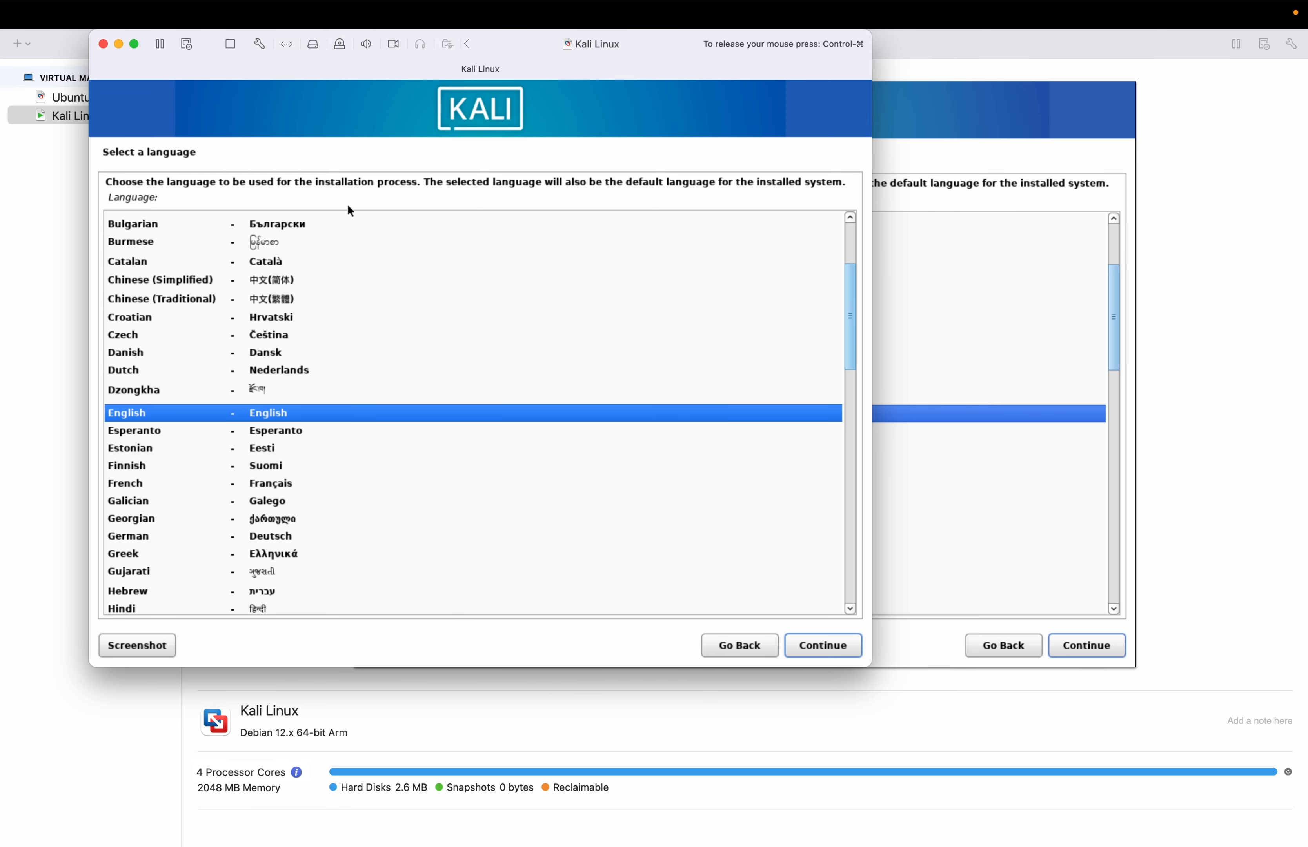
# - Show the virtual machine in full screen and accept English as the installation language
pyautogui.press('ctrl+super')
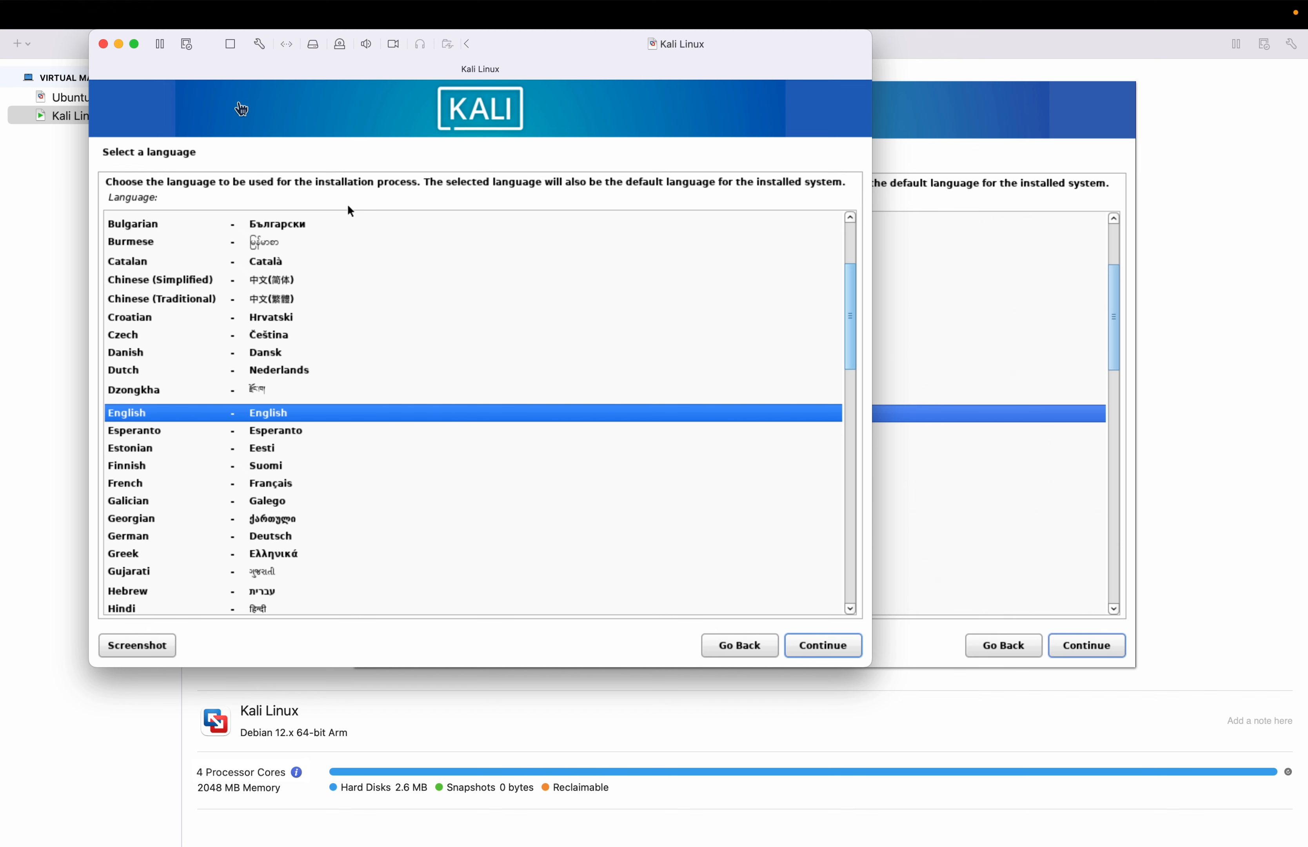
pyautogui.click(134, 44)
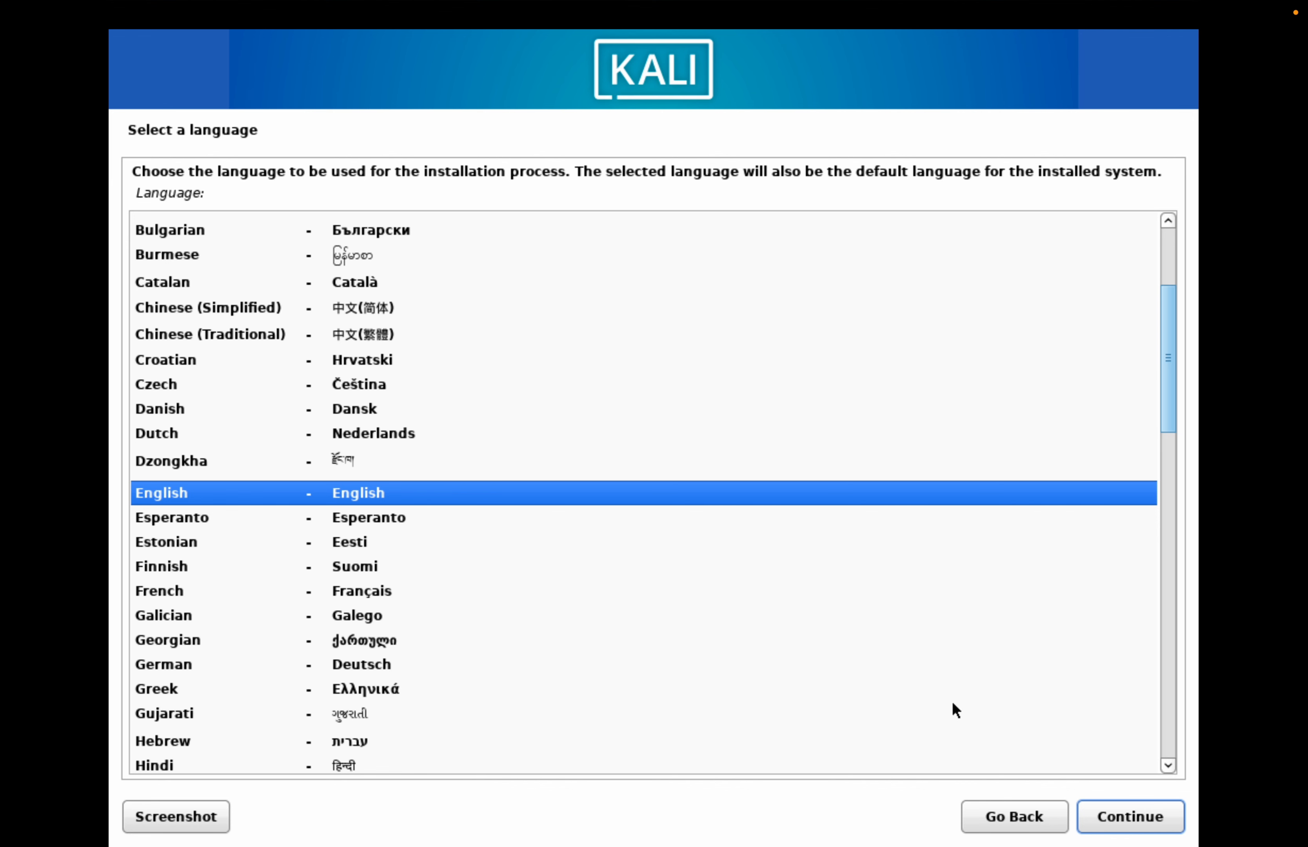
pyautogui.click(1134, 825)
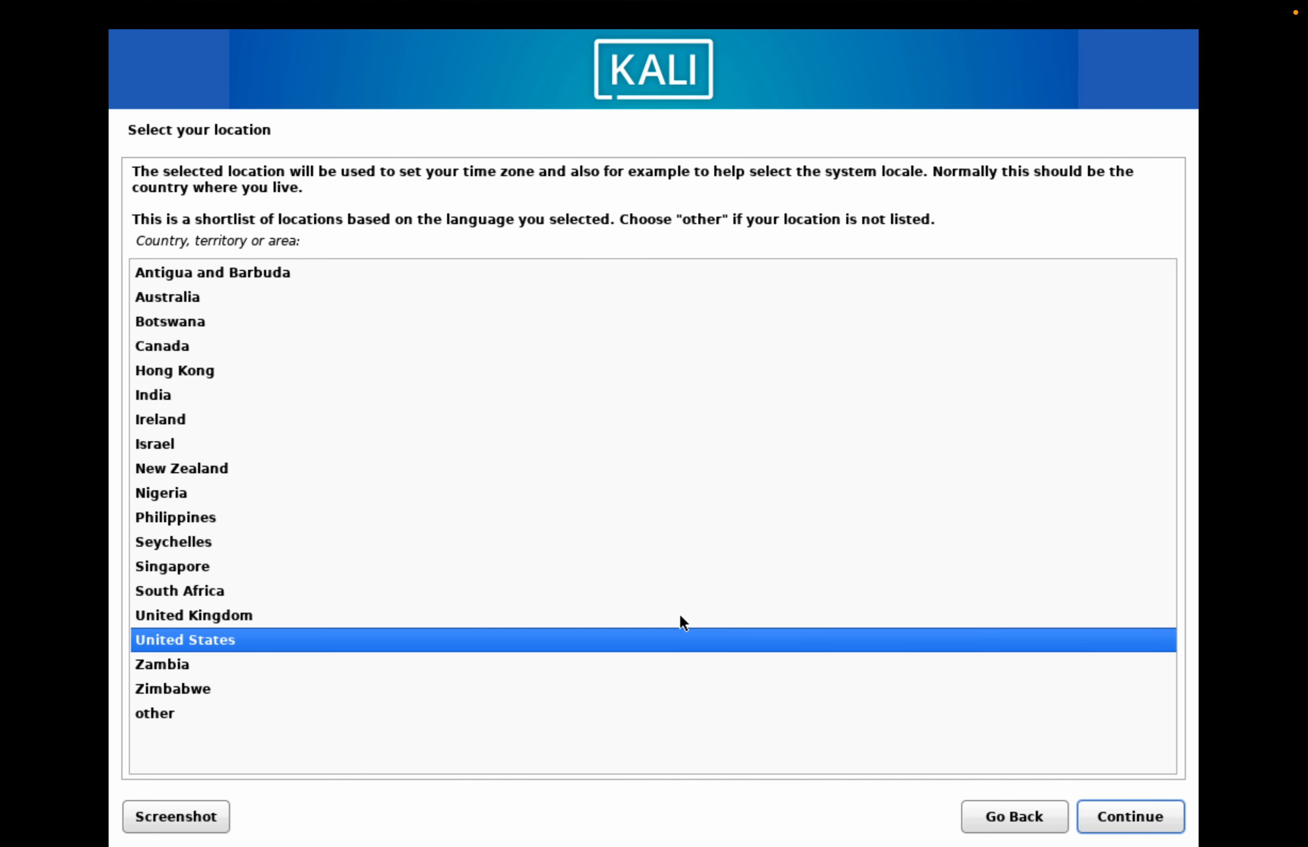
# - Set the location to India and accept American English as the keymap
pyautogui.click(164, 393)
pyautogui.doubleClick(248, 388)
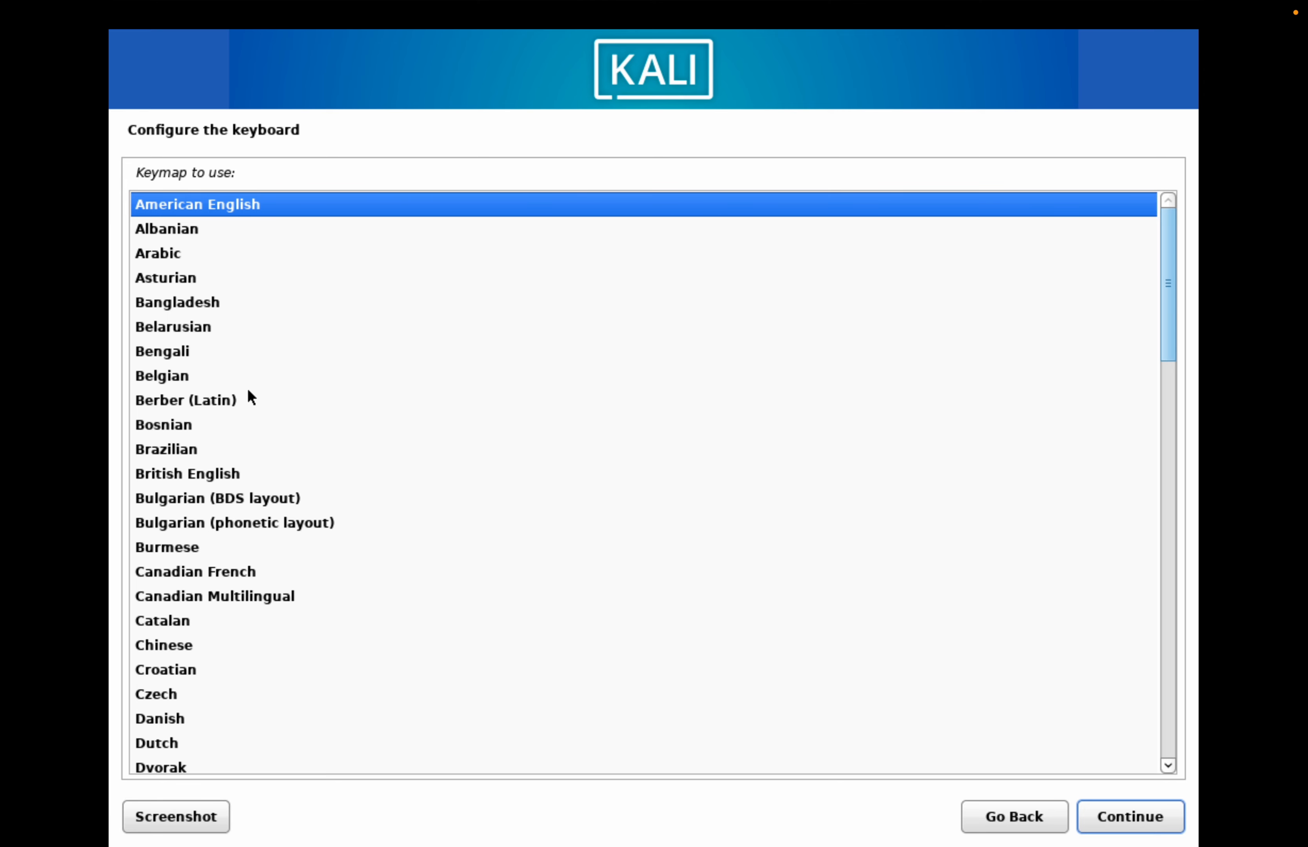
pyautogui.press('Return')
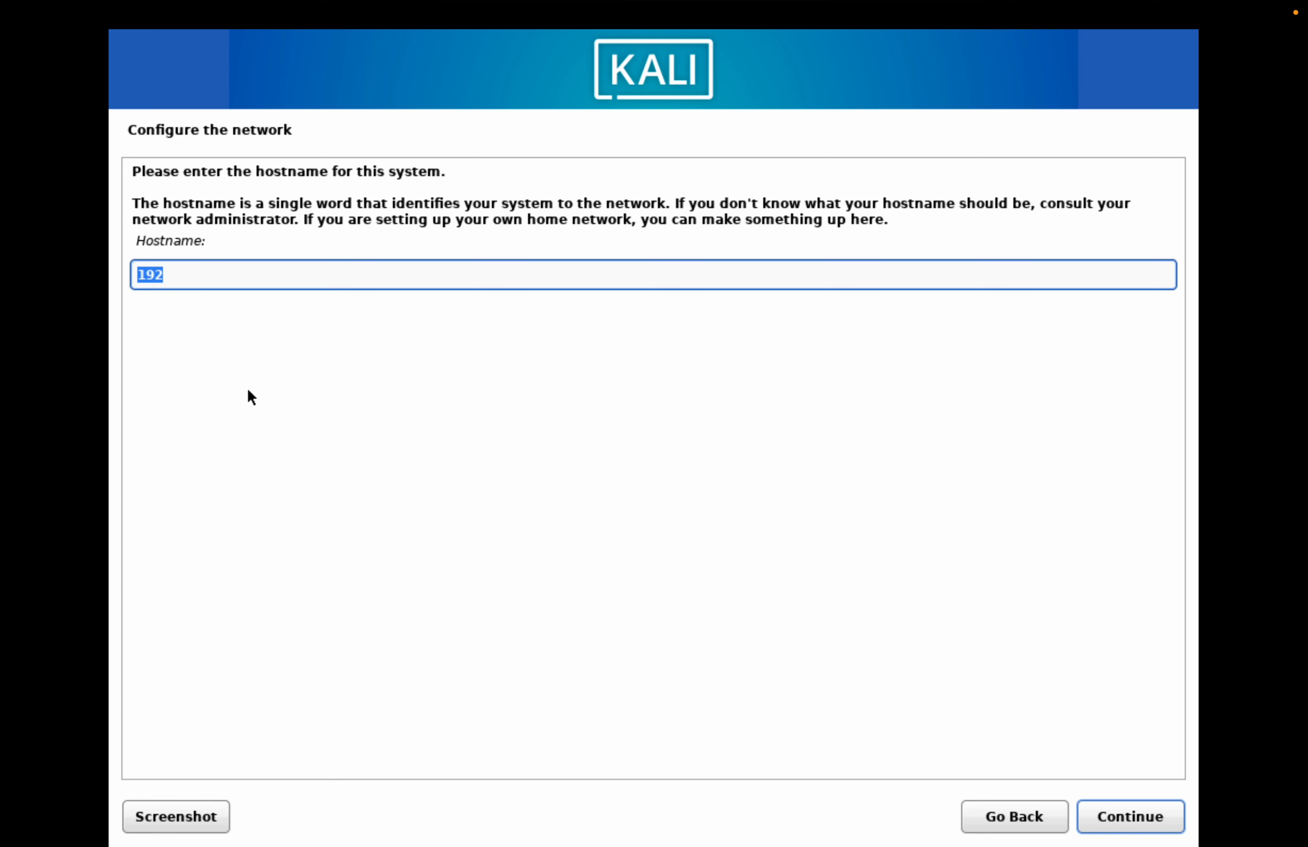
# - Configure the network with the hostname "kali" and the domain name "kali"
pyautogui.write('k')
pyautogui.press('BackSpace')
pyautogui.write('kali')
pyautogui.press('Return')
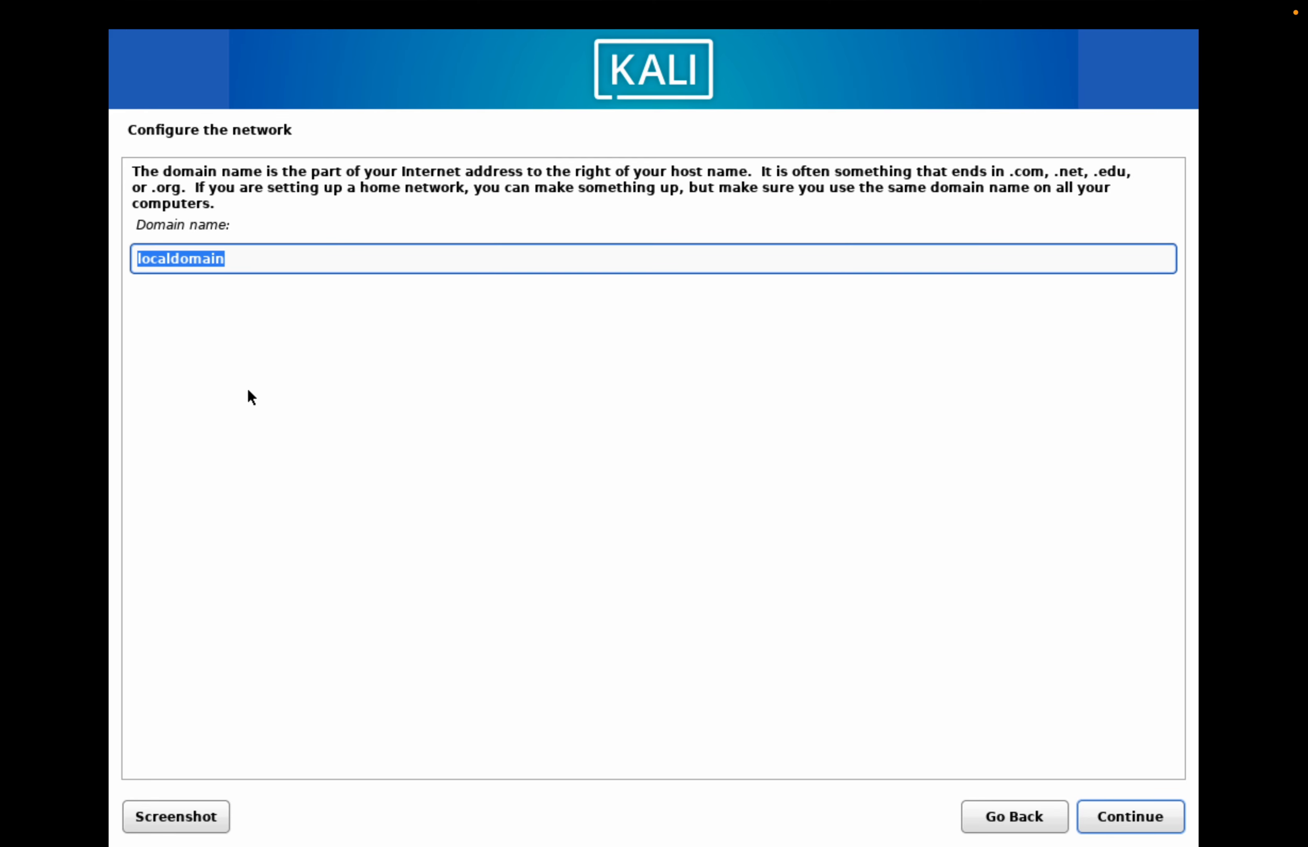
pyautogui.write('kali')
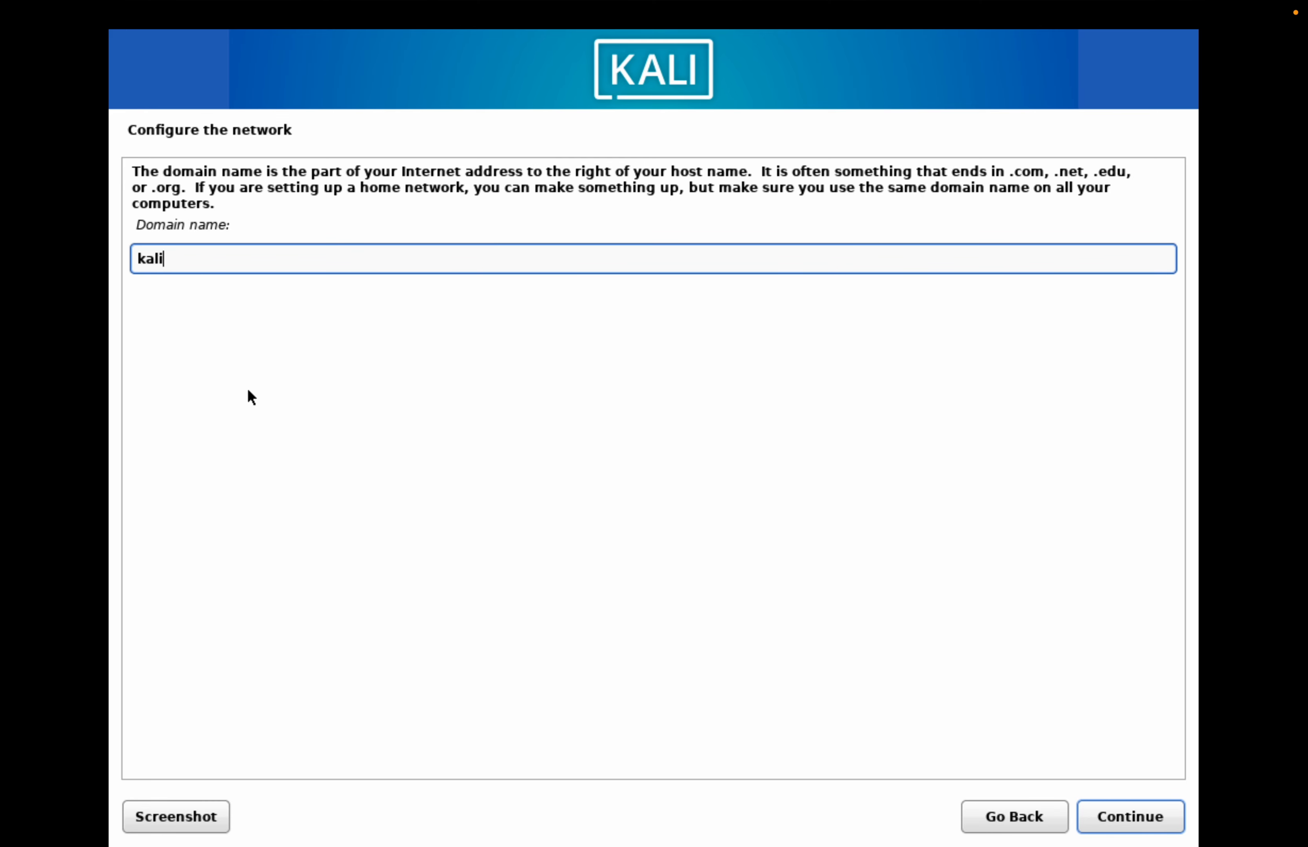
pyautogui.press('Return')
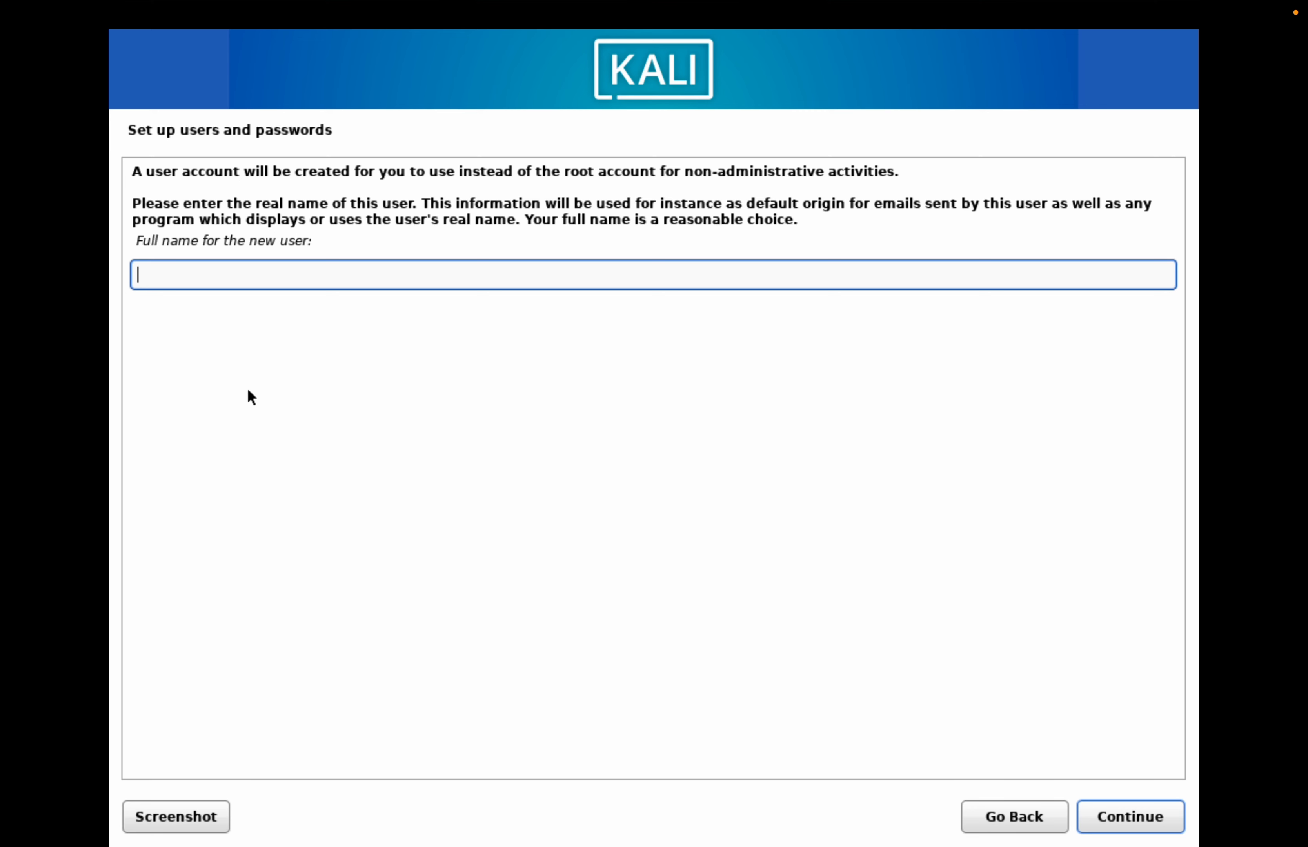
# - Create the new user account with the full name "robot" and accept the same word as its username
pyautogui.write('robot')
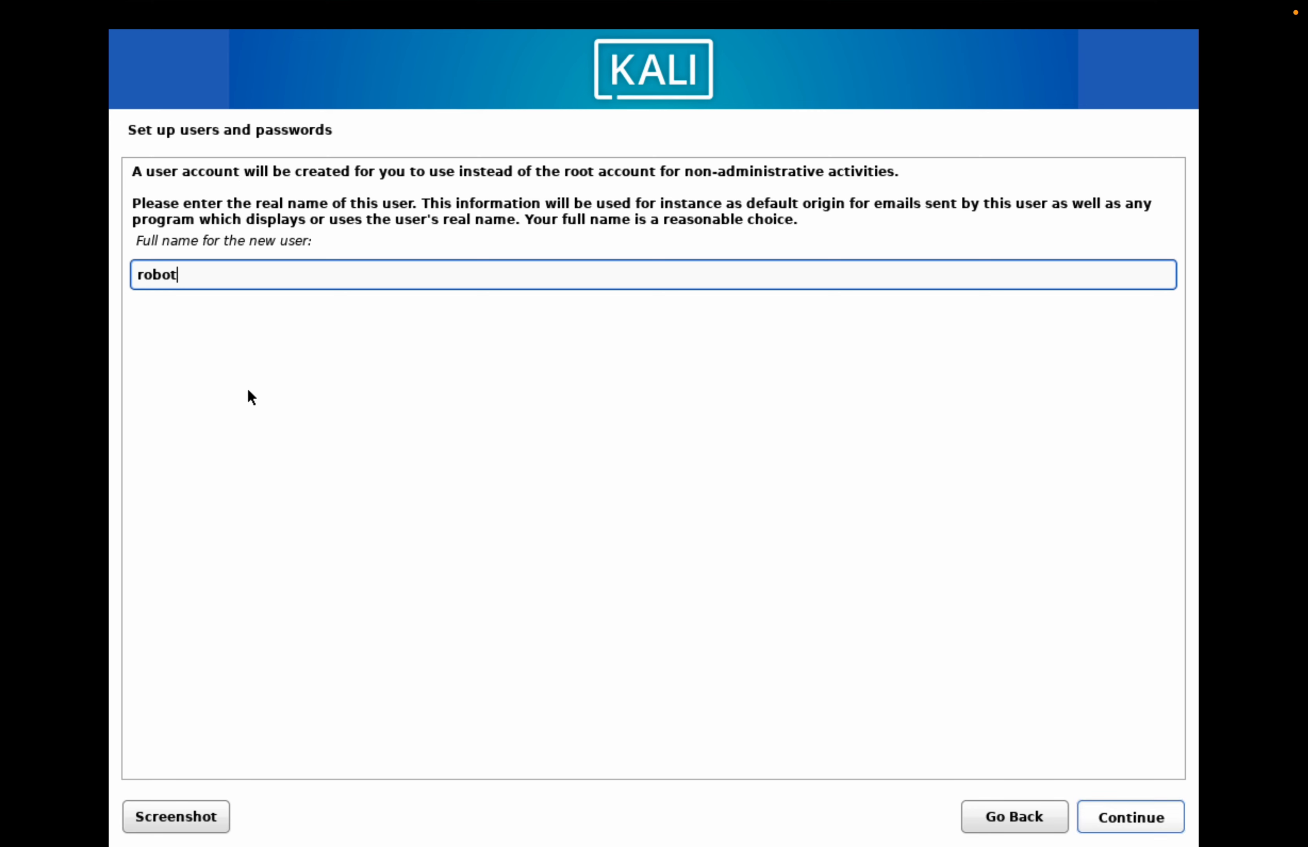
pyautogui.press('Return')
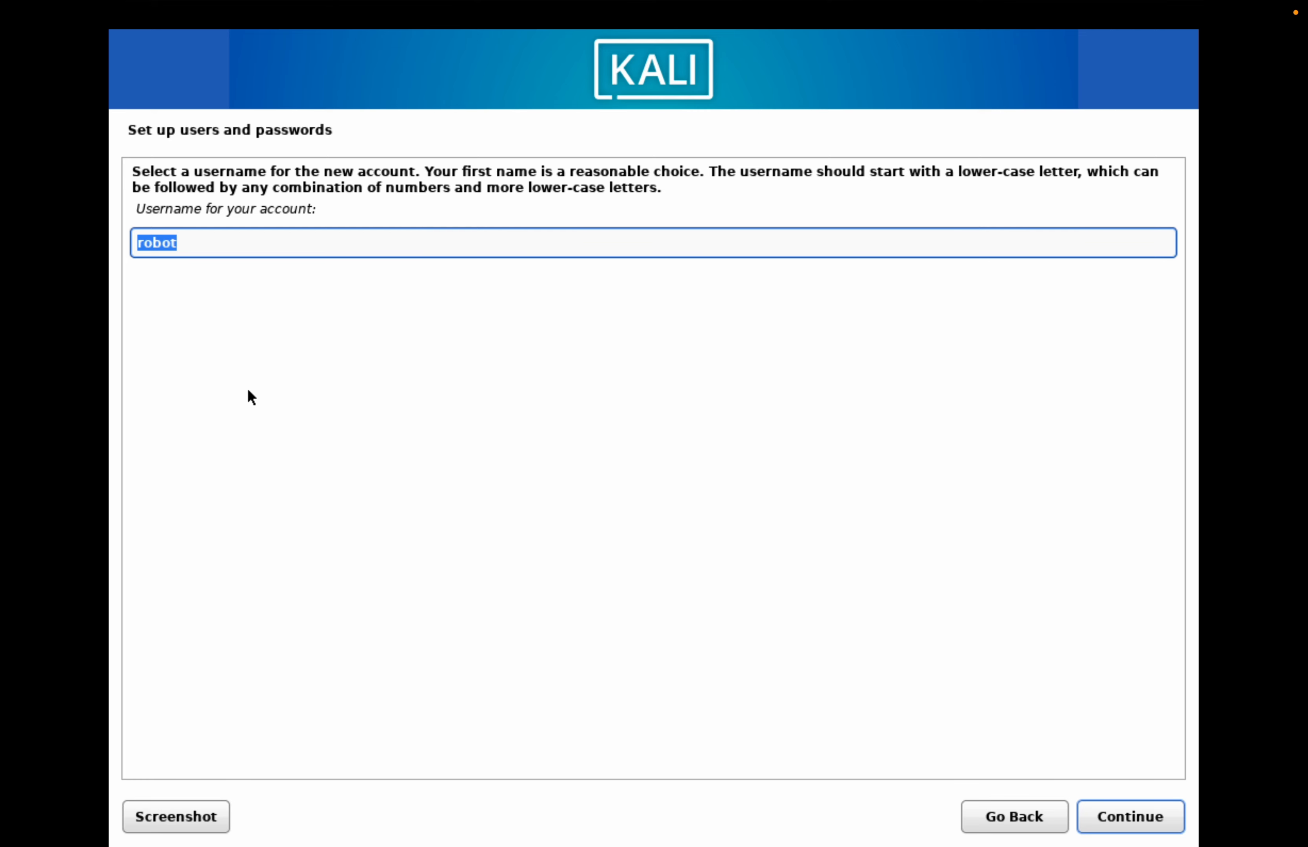
pyautogui.press('Return')
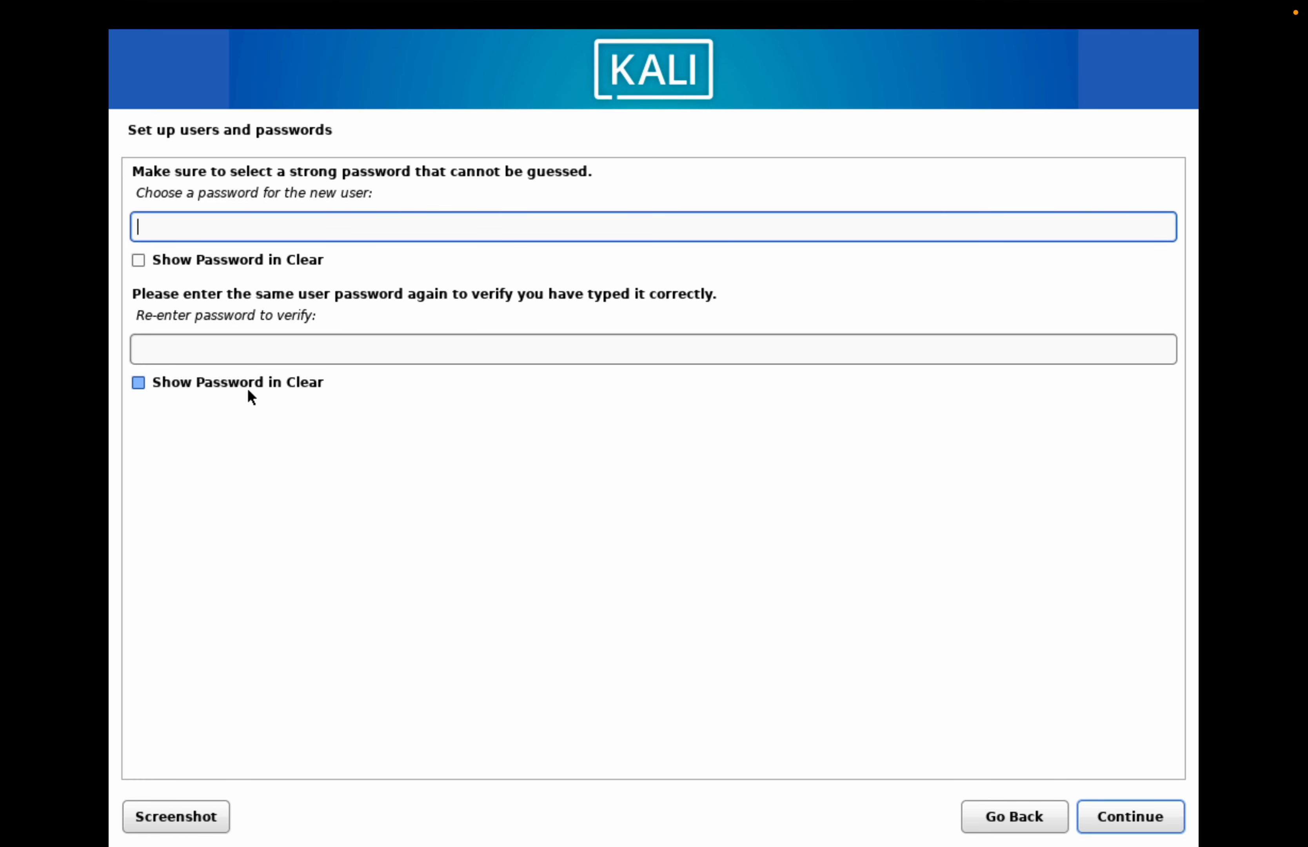
# - Enter the password for the new user account and repeat it for verification
pyautogui.write('********')
pyautogui.click(266, 355)
pyautogui.write('********')
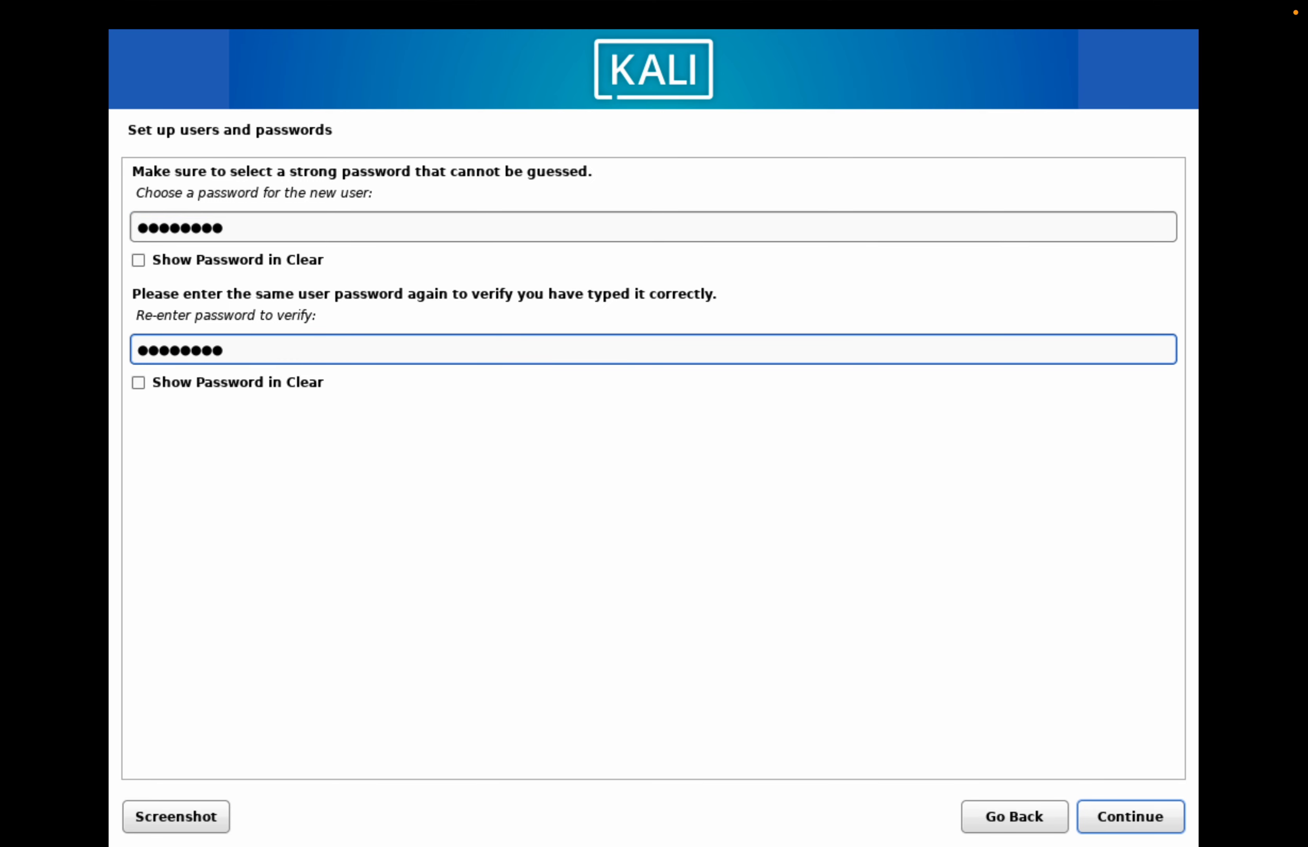
pyautogui.press('Return')
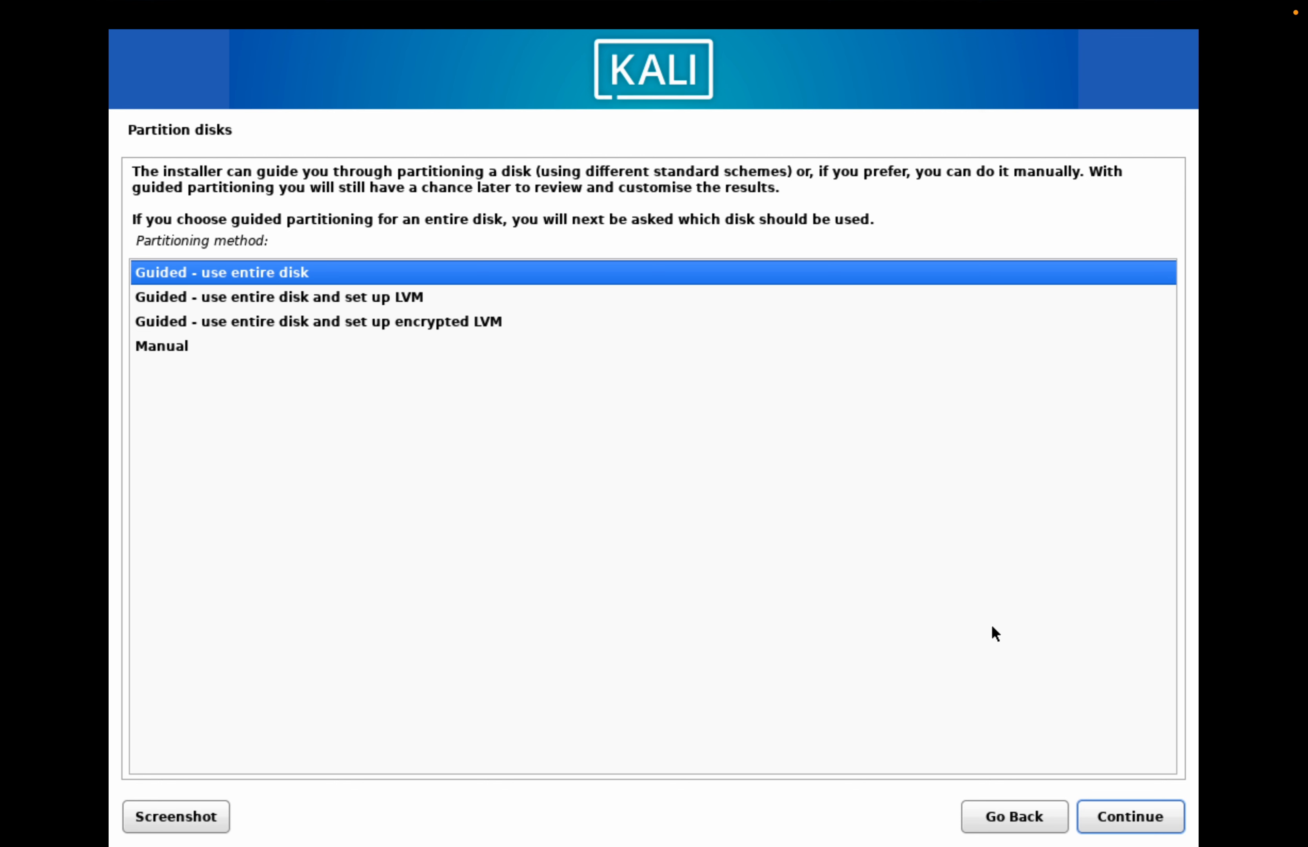
pyautogui.press('Down')
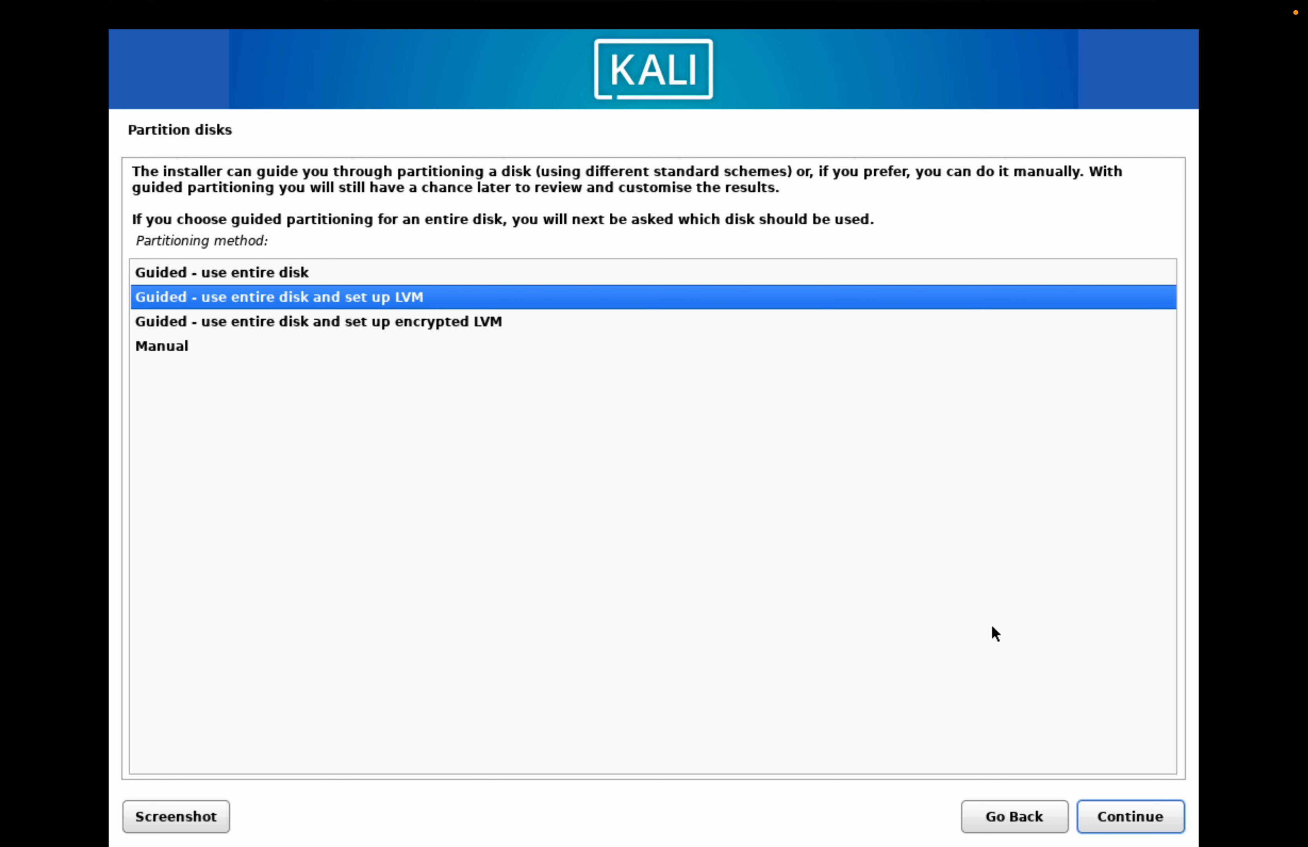
pyautogui.press('Down')
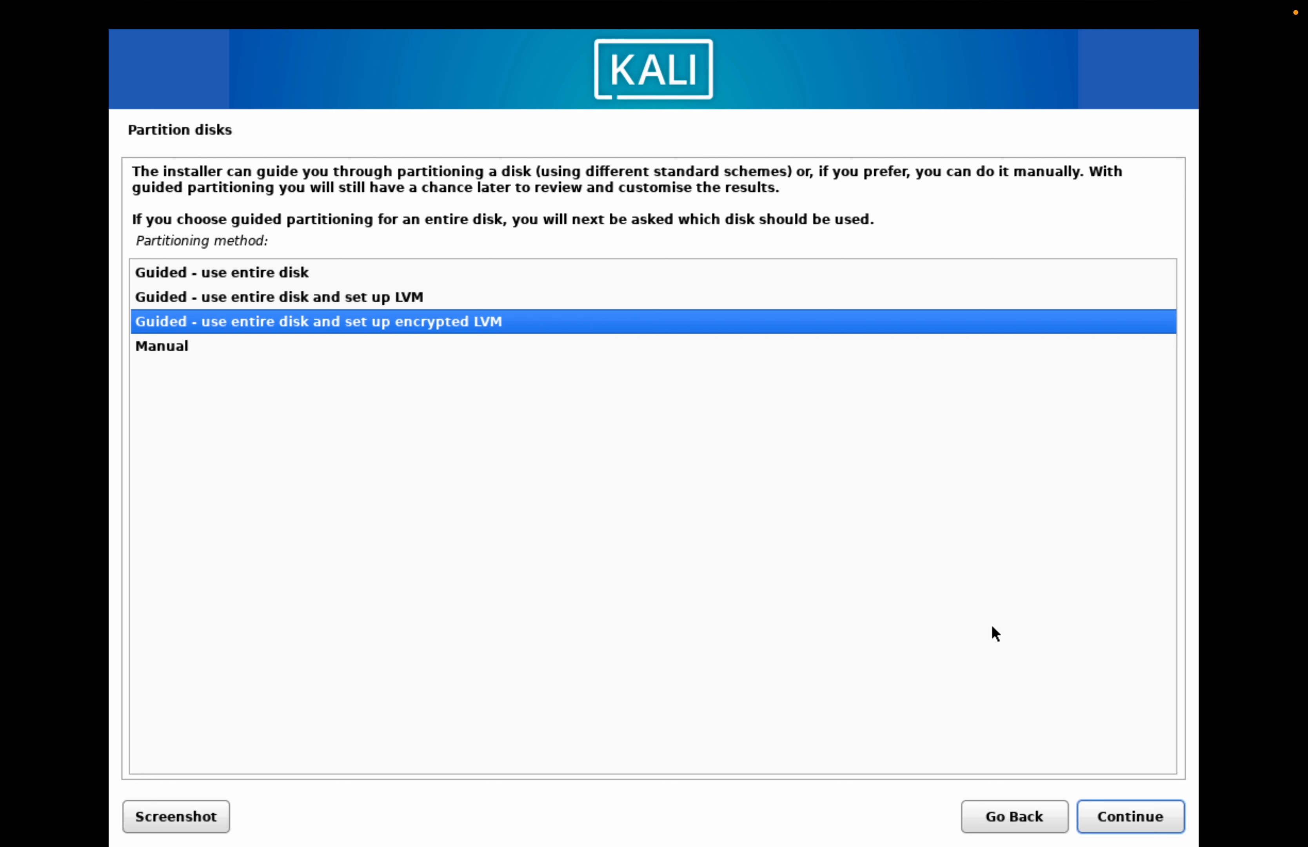
pyautogui.press('Down')
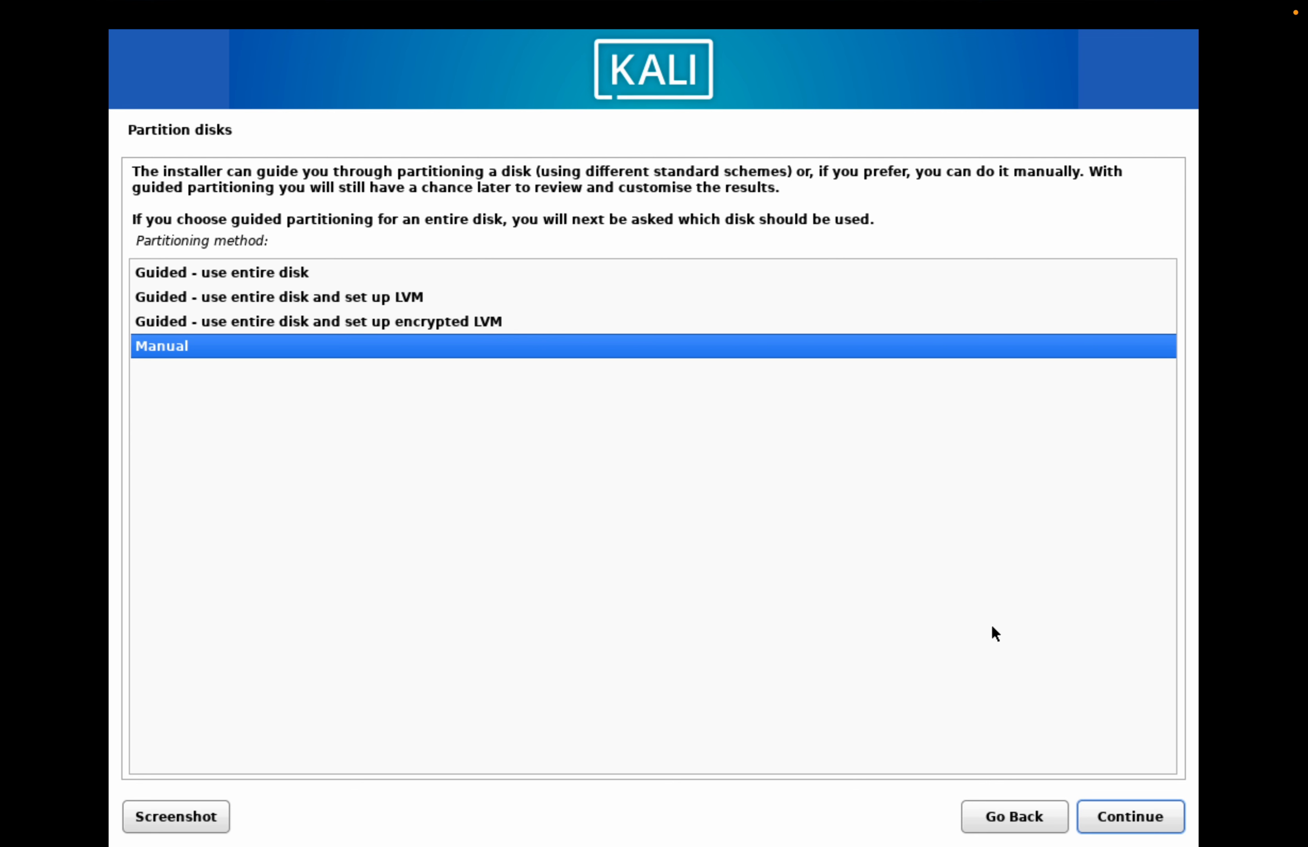
pyautogui.press('Up')
pyautogui.press('Up')
pyautogui.press('Up')
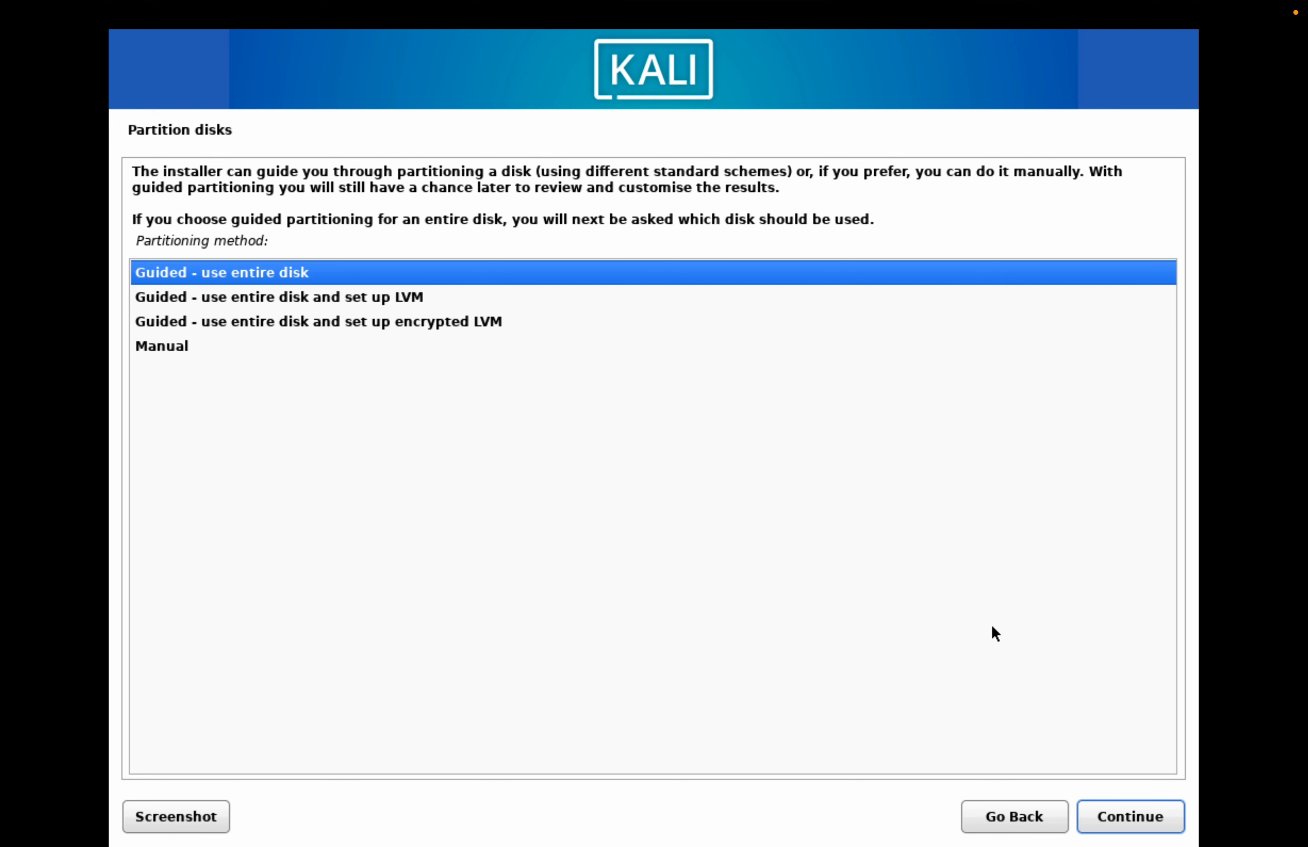
# - Partition the entire virtual disk with the guided method, all files in one partition, and write the changes to disk
pyautogui.press('Return')
pyautogui.press('Return')
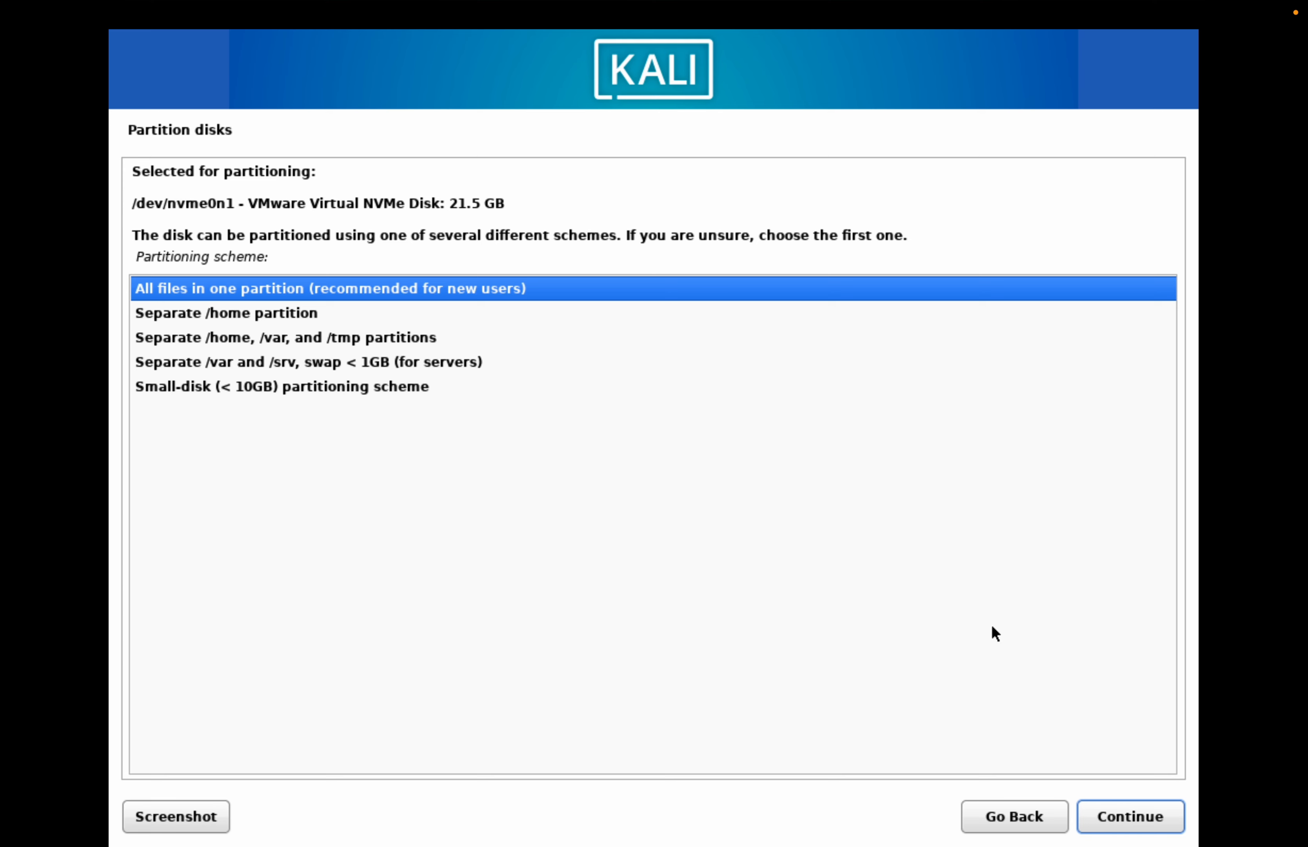
pyautogui.press('Return')
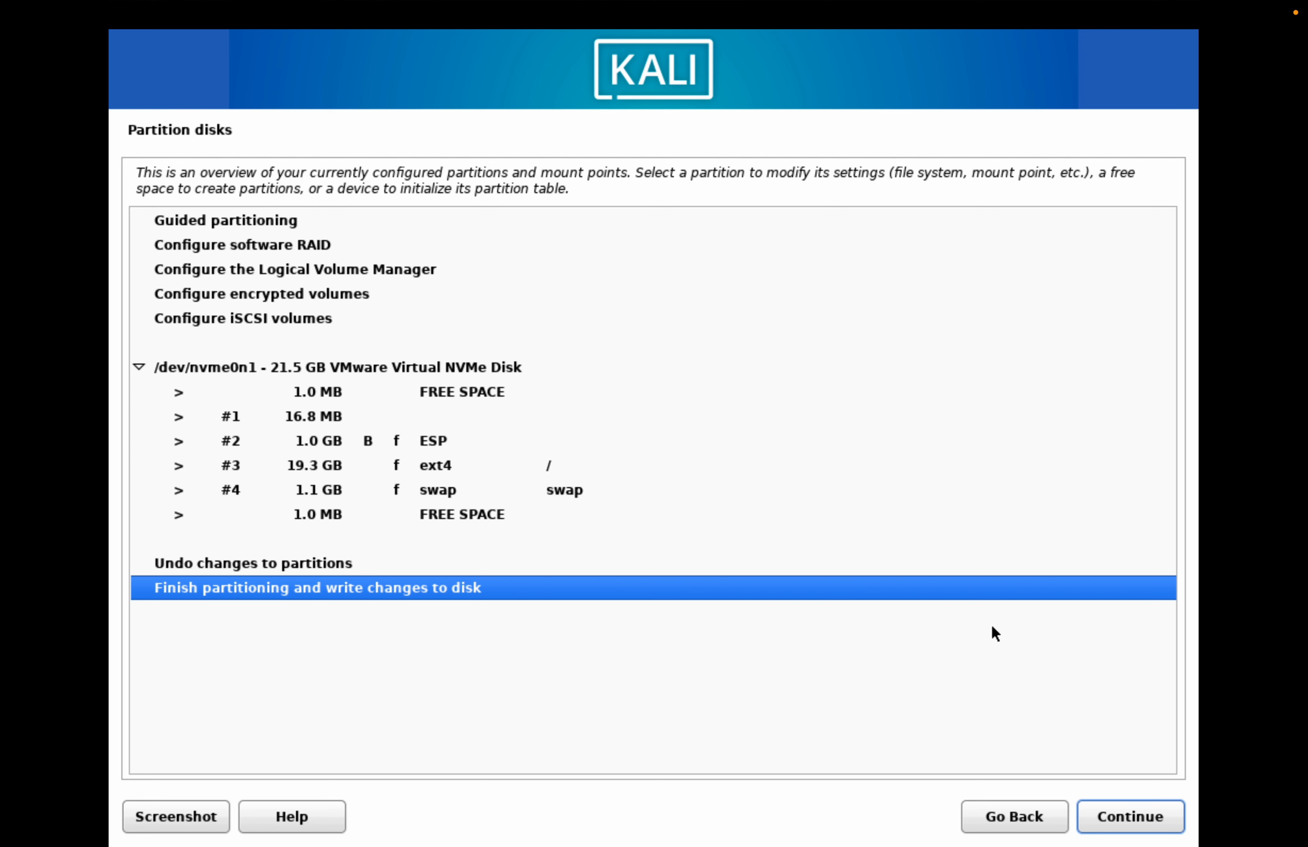
pyautogui.press('Return')
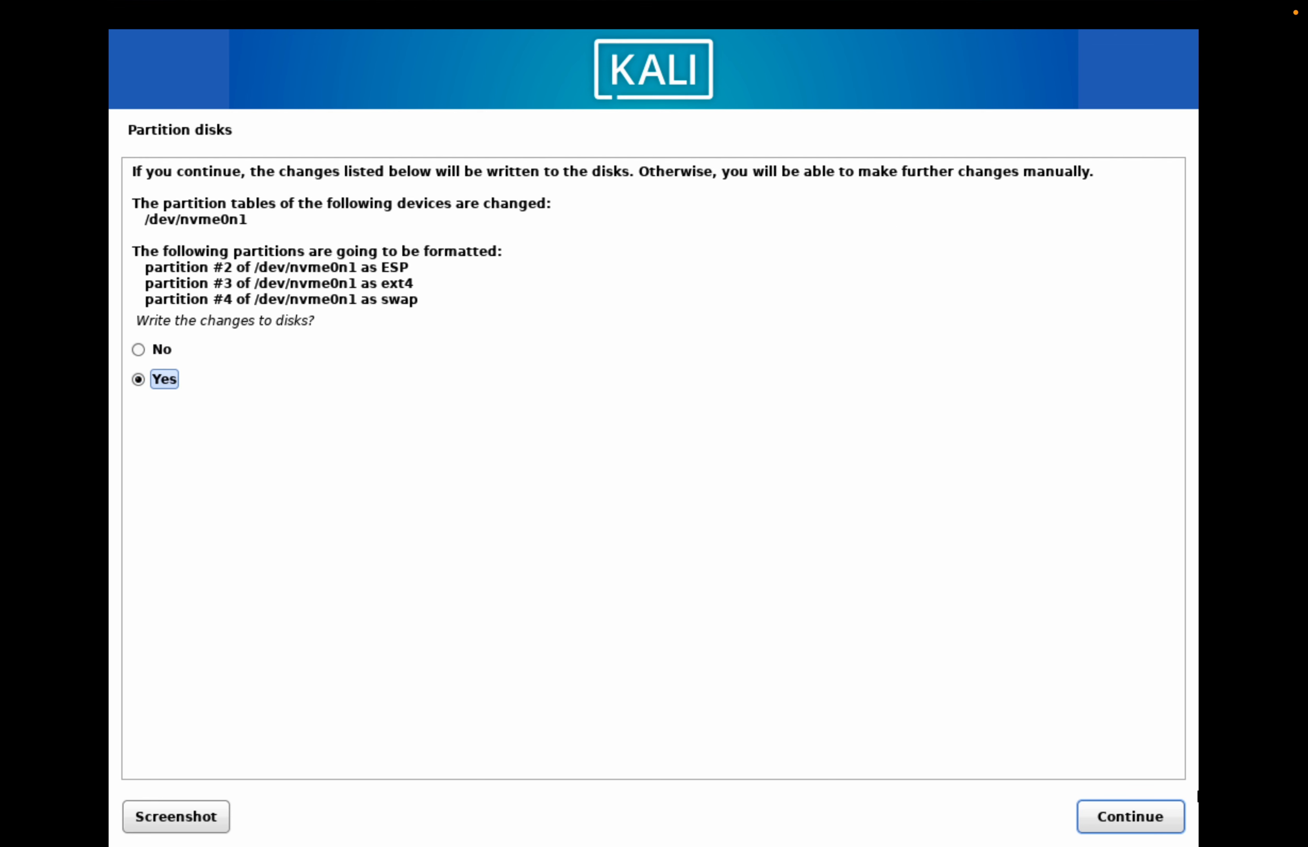
pyautogui.click(1131, 816)
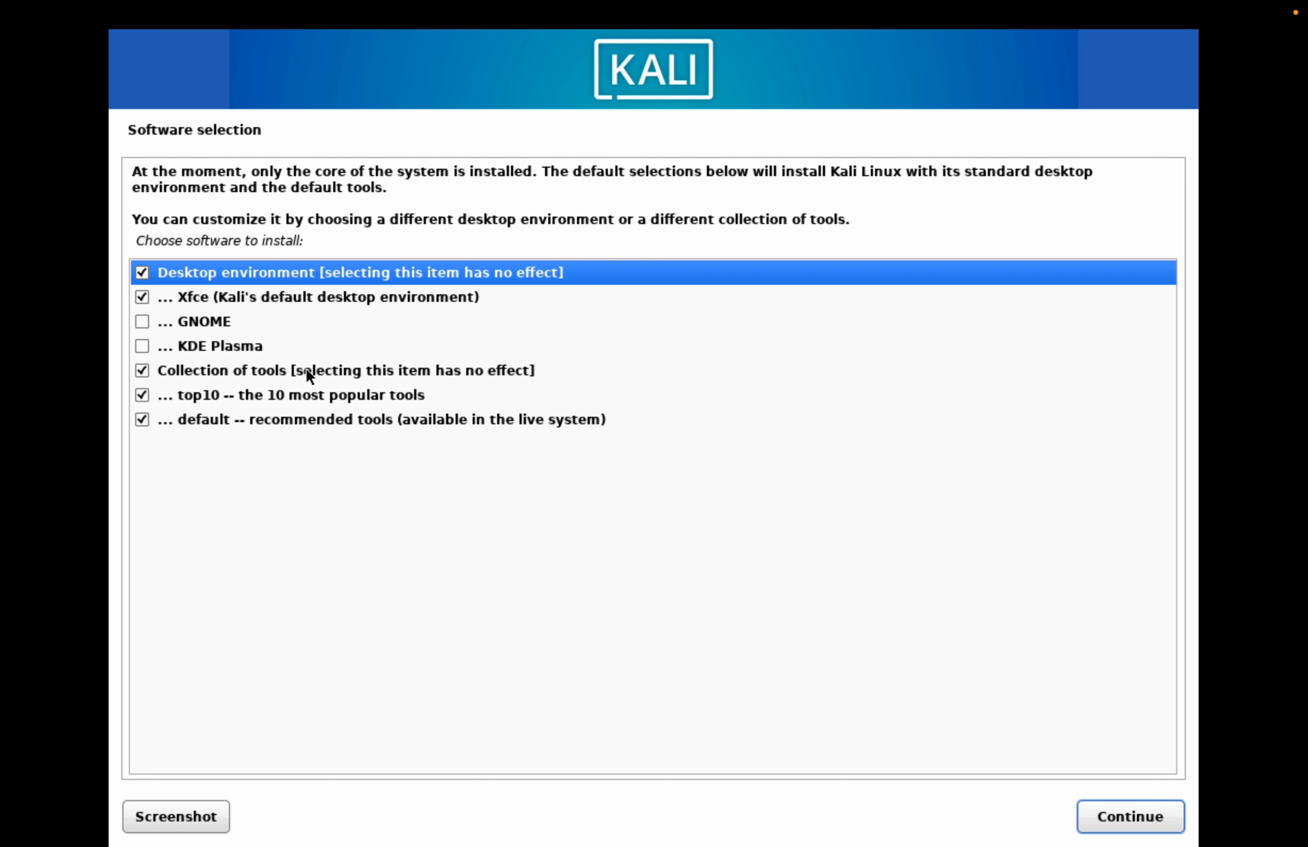
pyautogui.click(142, 323)
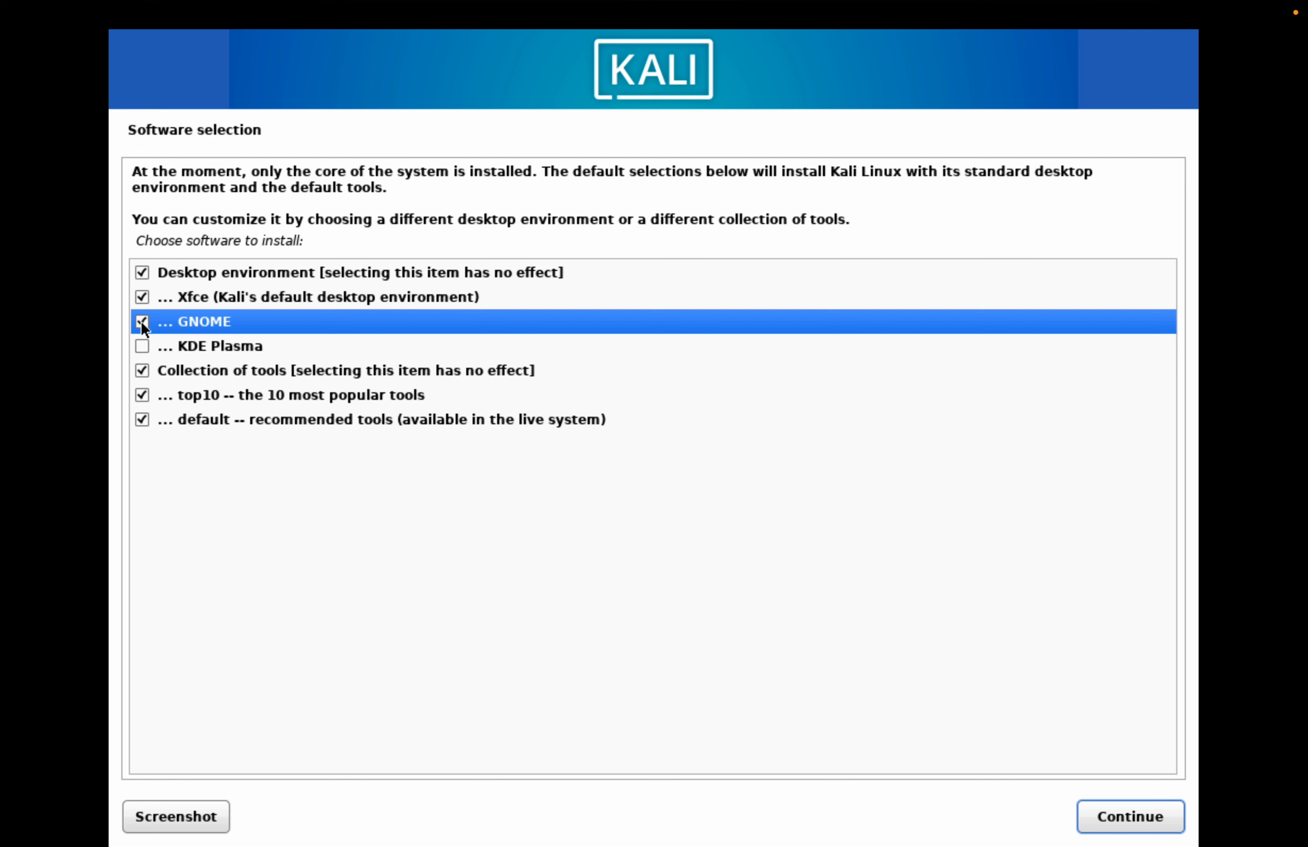
pyautogui.click(143, 345)
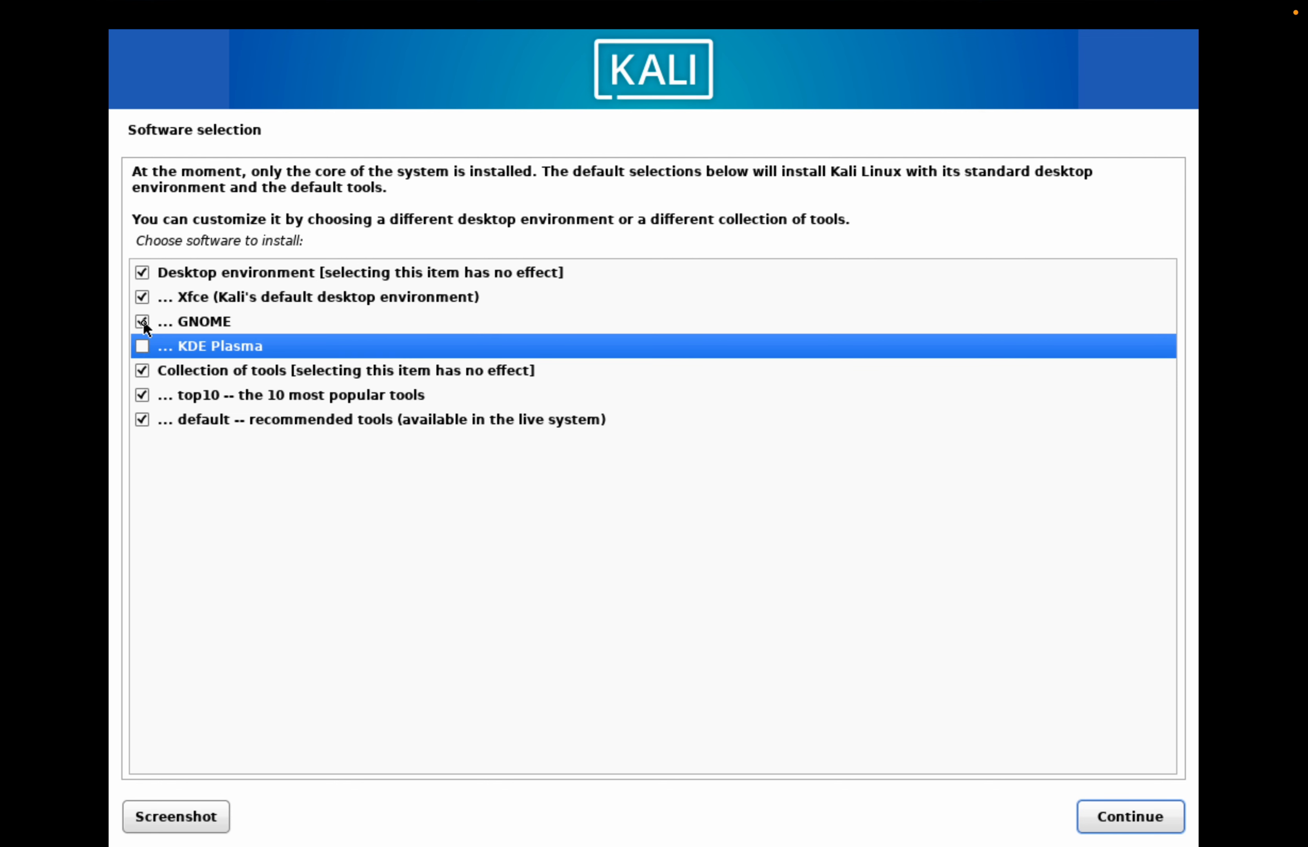
pyautogui.click(143, 322)
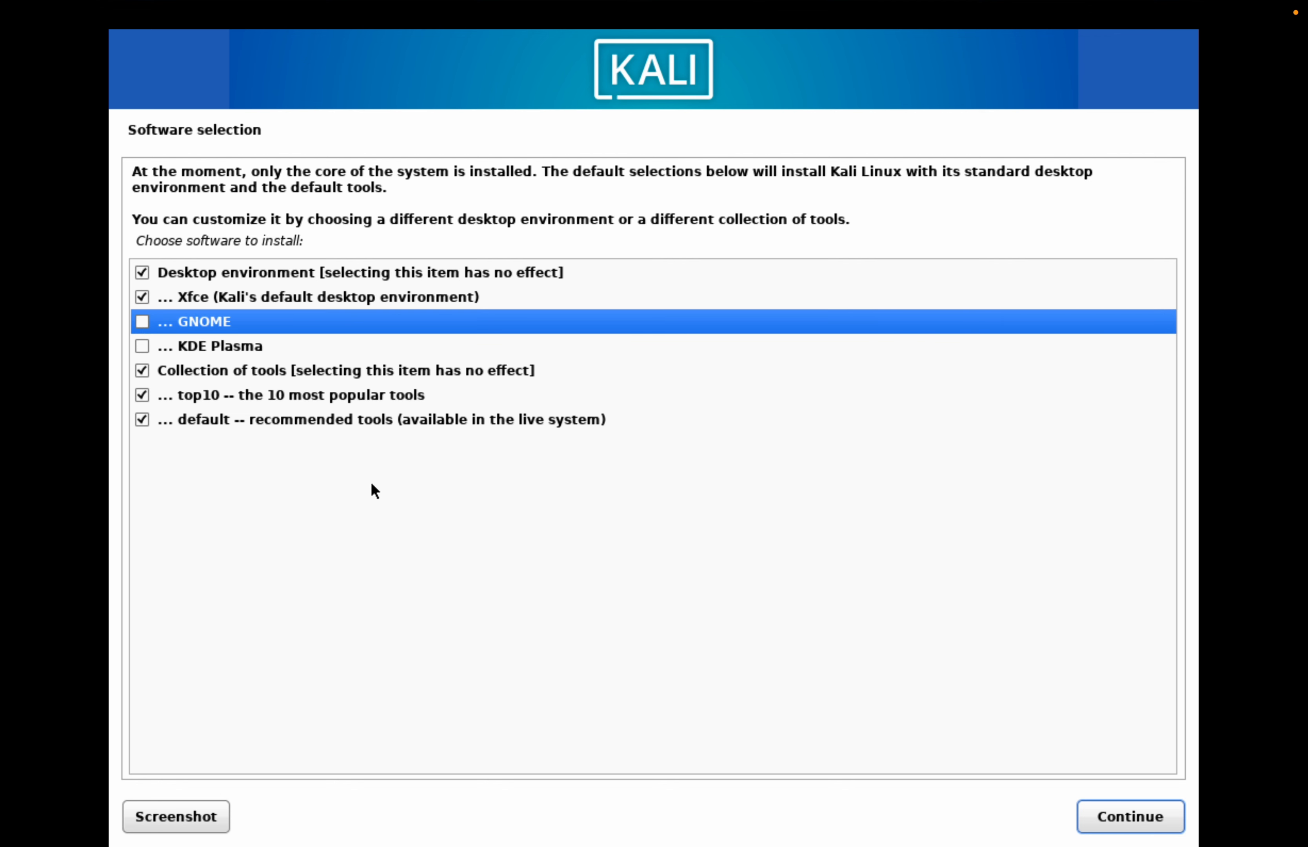
# - Install the default software selection with the Xfce desktop and reboot into the new system
pyautogui.click(1124, 815)
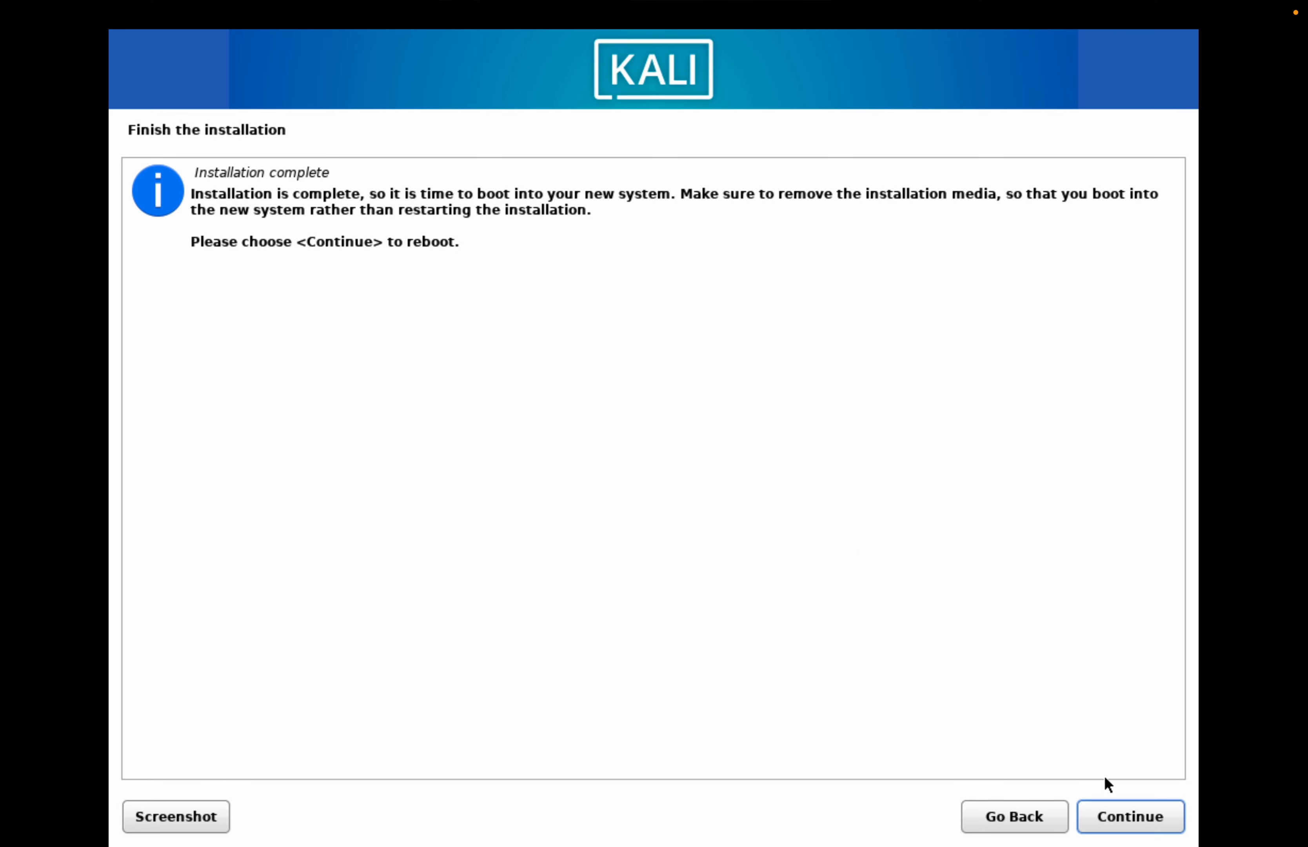
pyautogui.click(1117, 813)
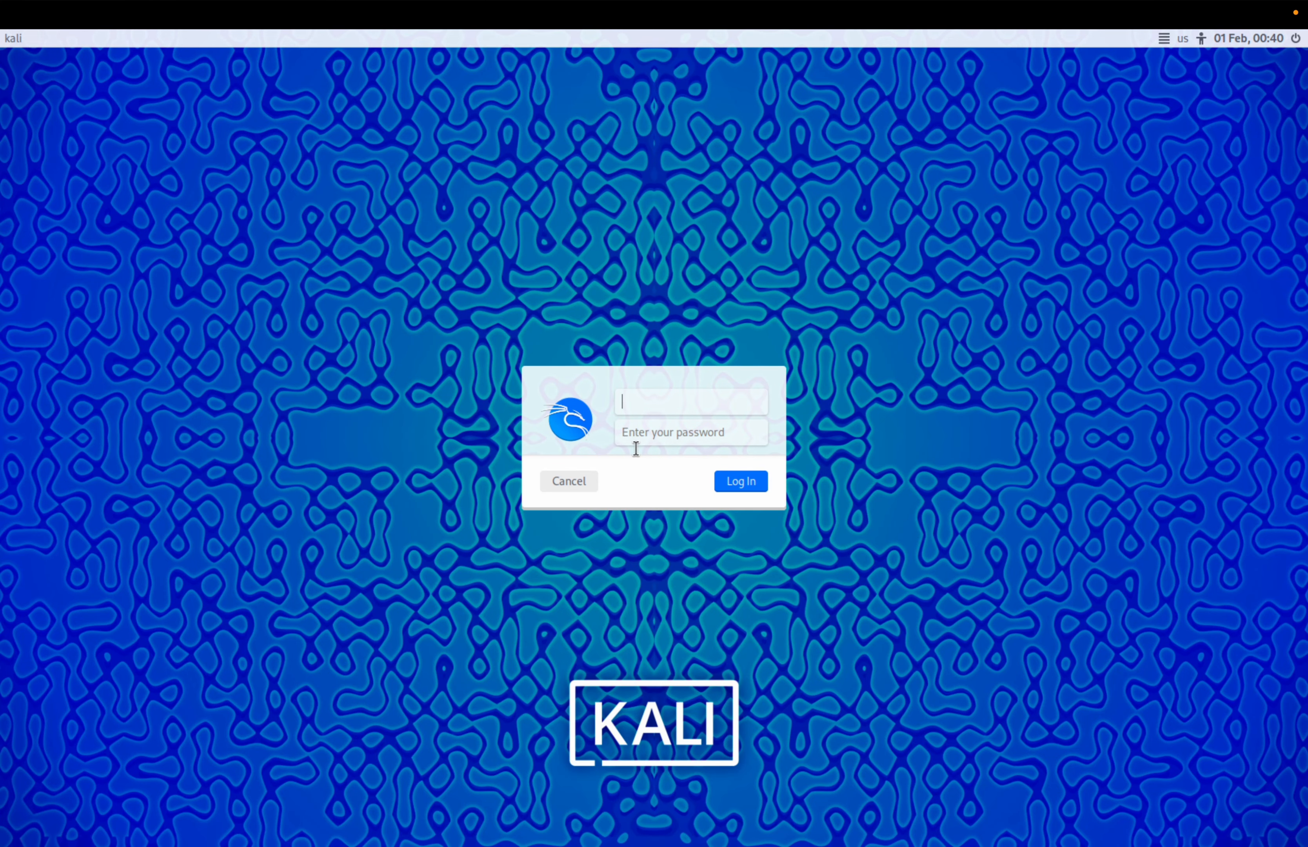
# - Log in to the new Kali system with the account's username and password
pyautogui.write('kali')
pyautogui.press('Return')
pyautogui.write('kali')
pyautogui.press('Return')
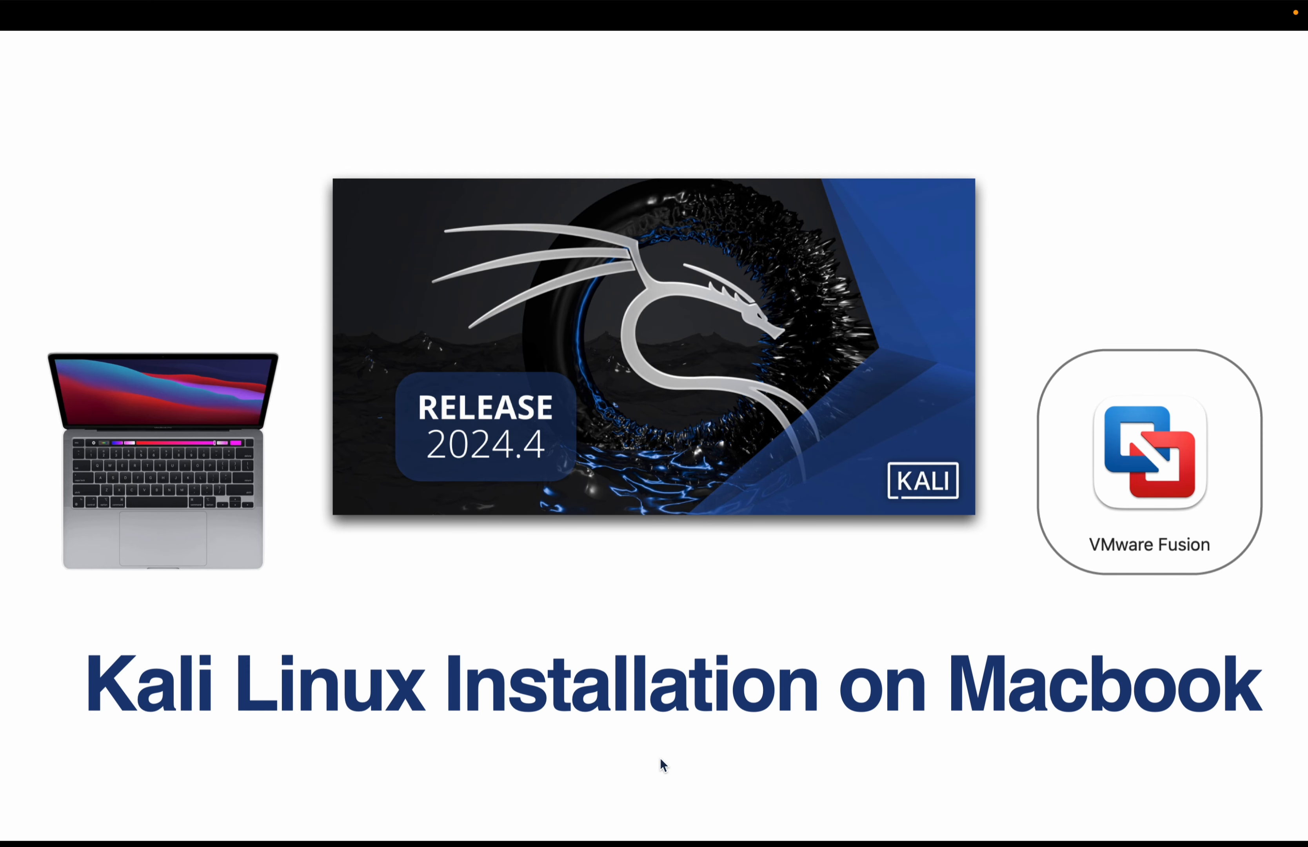
pyautogui.press('Right')
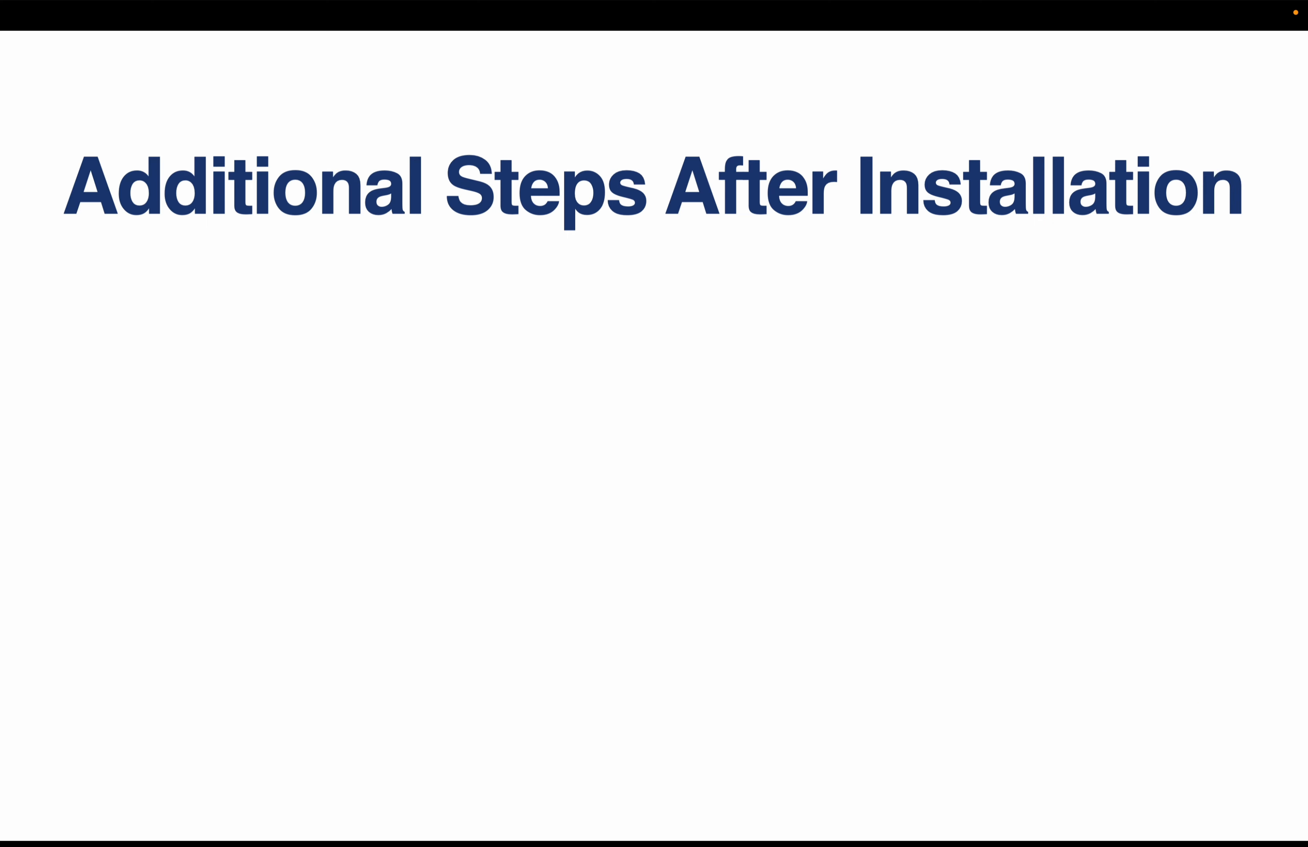
pyautogui.click(658, 758)
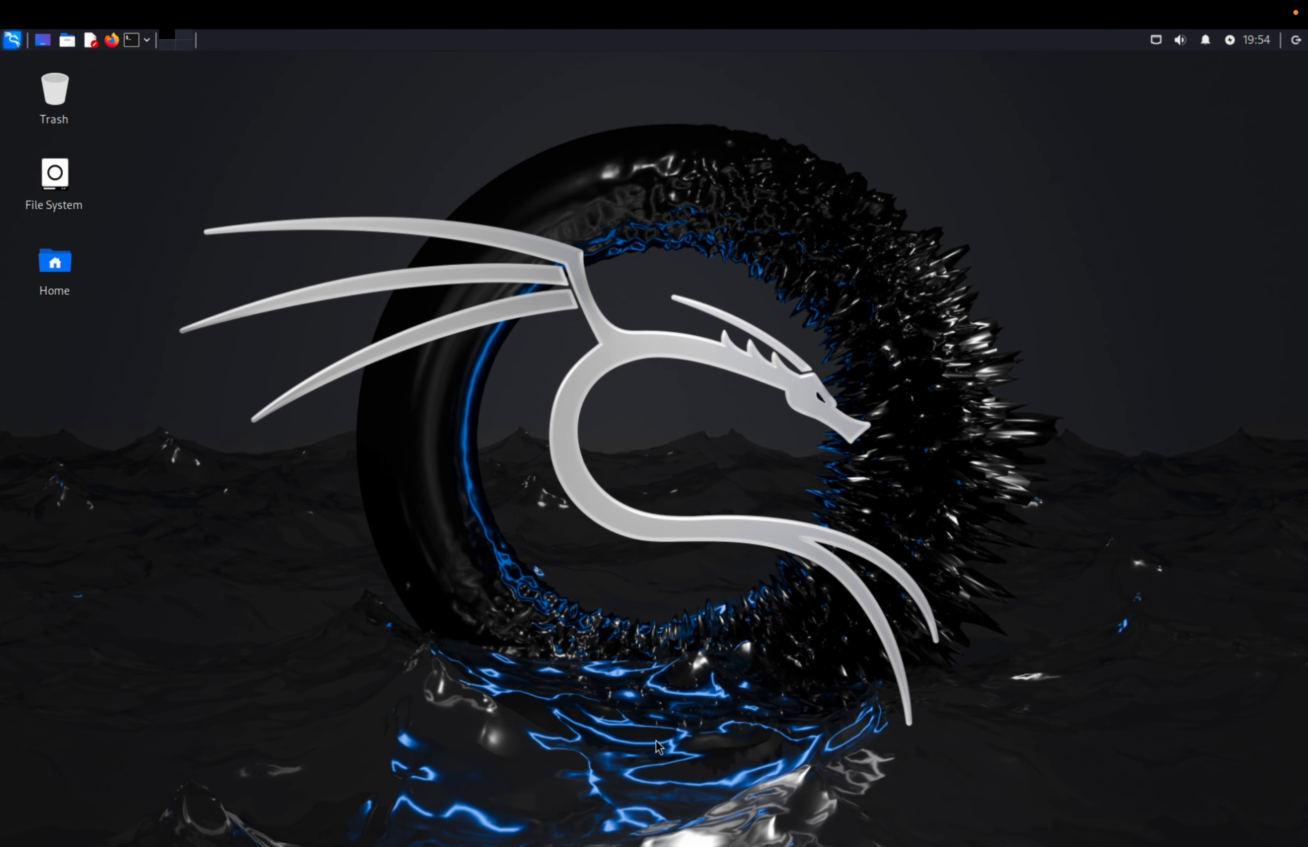
# - Open a terminal on the Kali desktop and enlarge its text
pyautogui.click(131, 39)
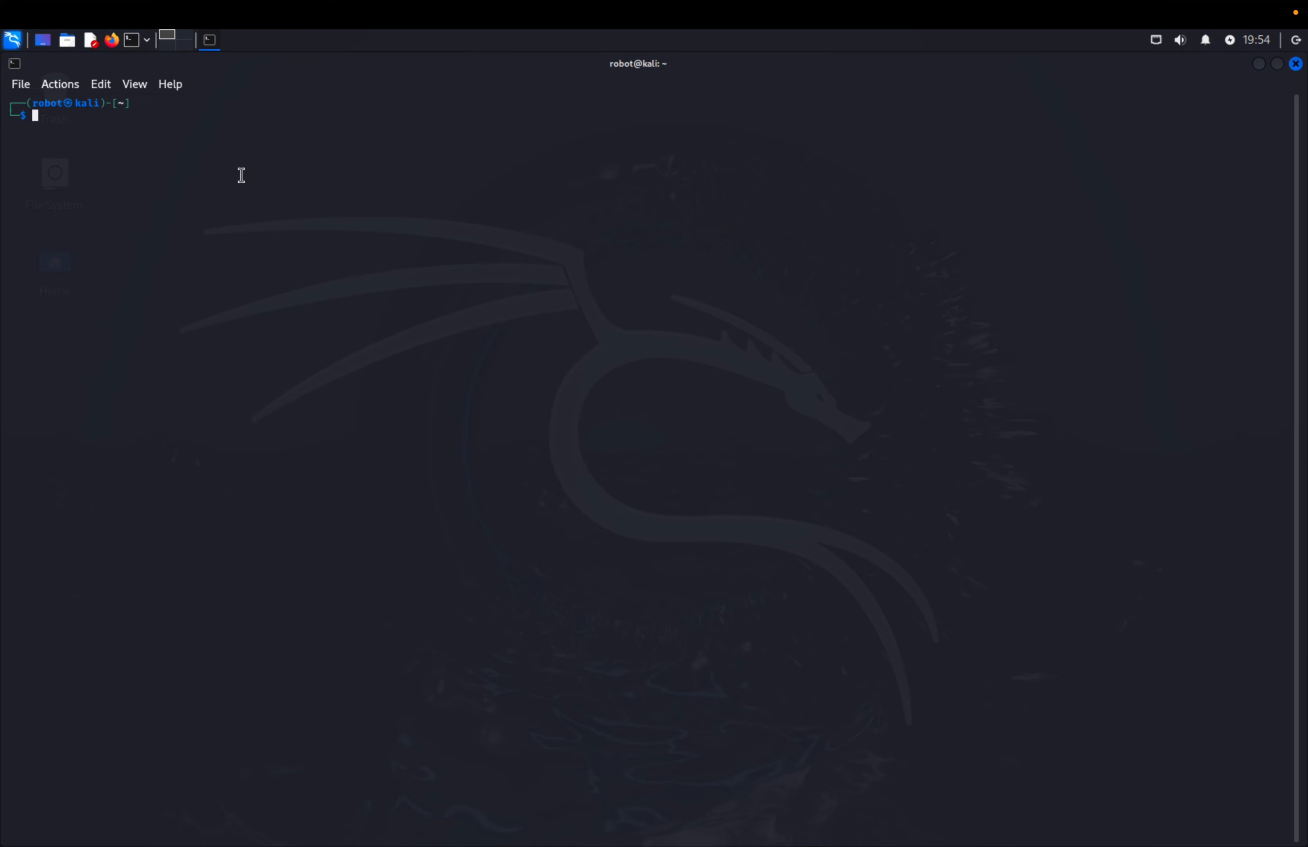
pyautogui.hotkey('ctrl', '+')
pyautogui.hotkey('ctrl', '+')
pyautogui.hotkey('ctrl', '+')
pyautogui.hotkey('ctrl', '+')
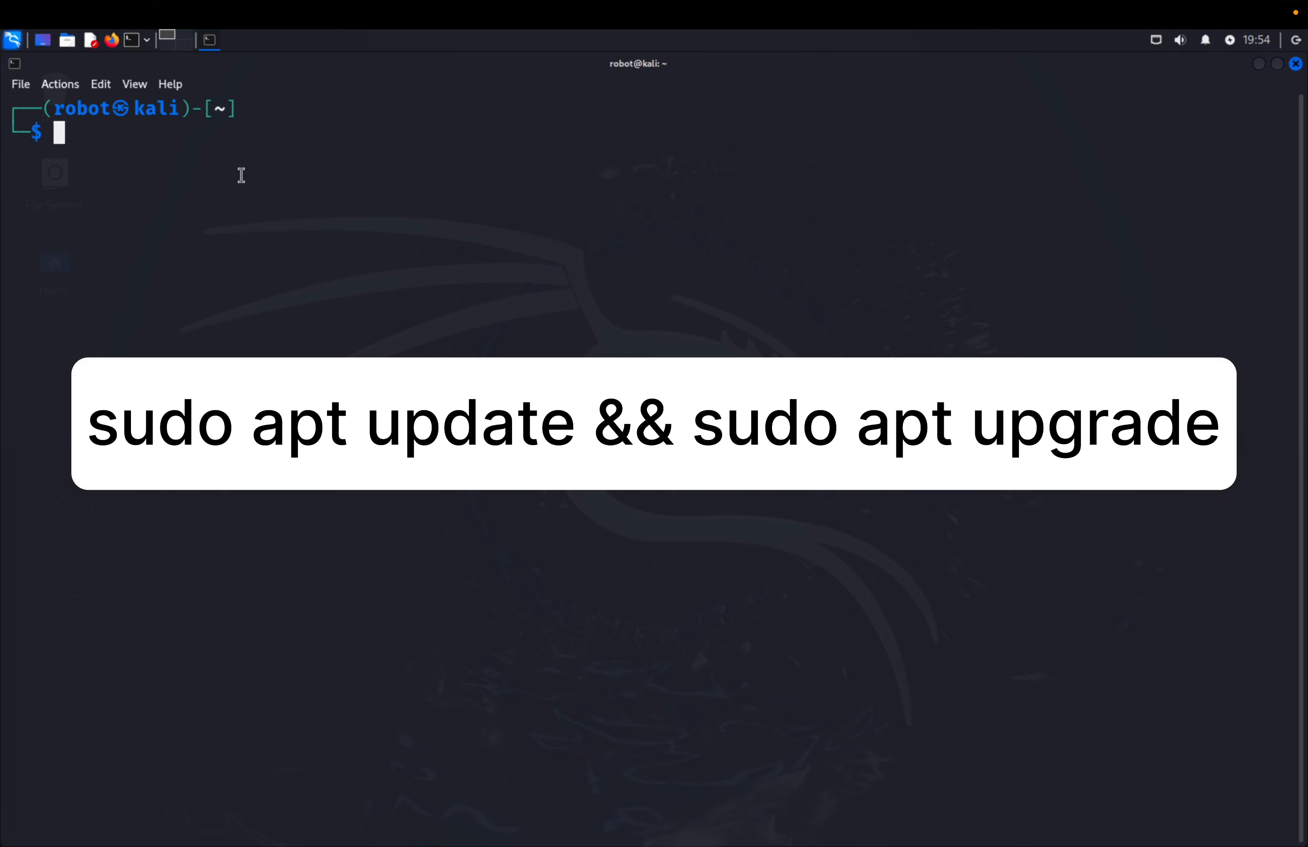
# - Run "sudo apt update && sudo apt upgrade" and enter the account's sudo password
pyautogui.write('sudo apt update && sudo apt upgrade')
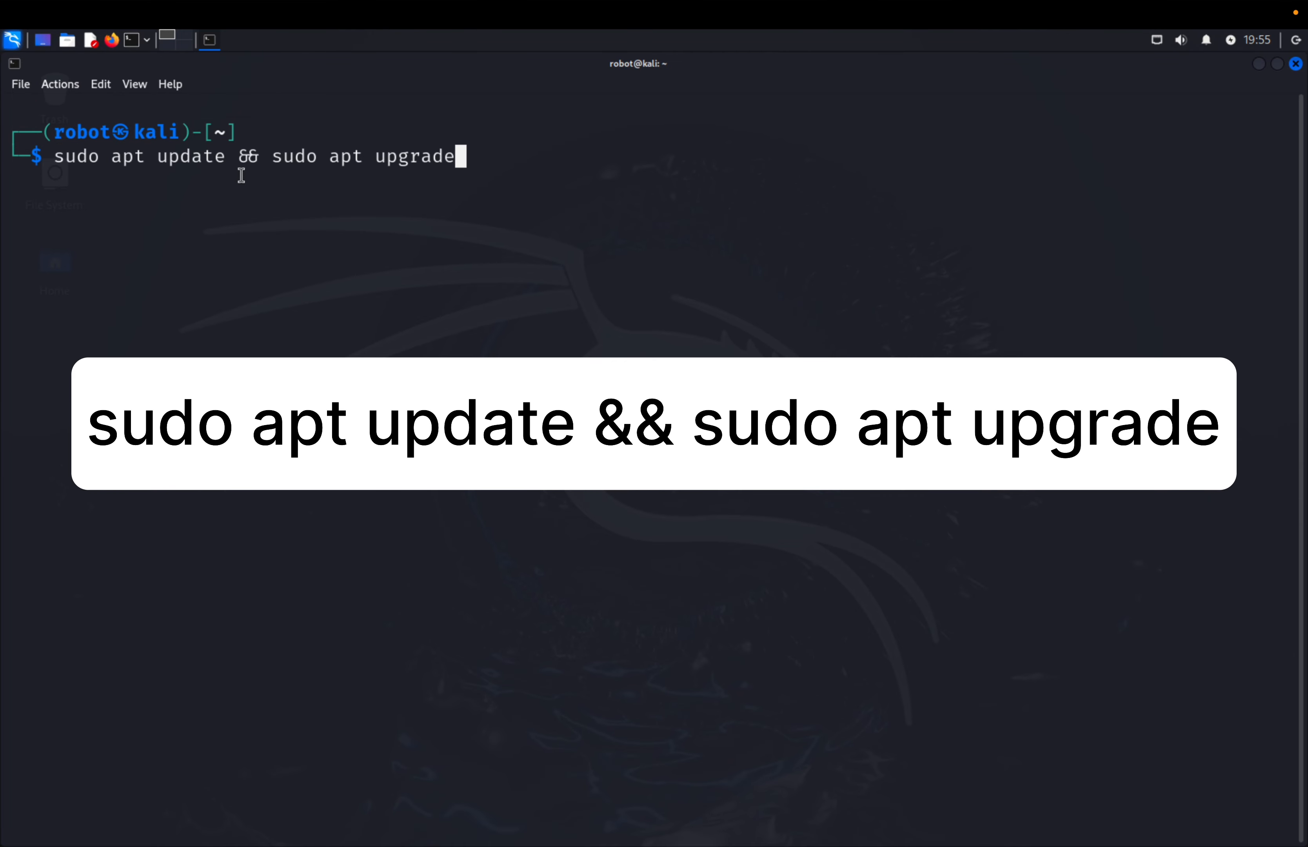
pyautogui.press('Return')
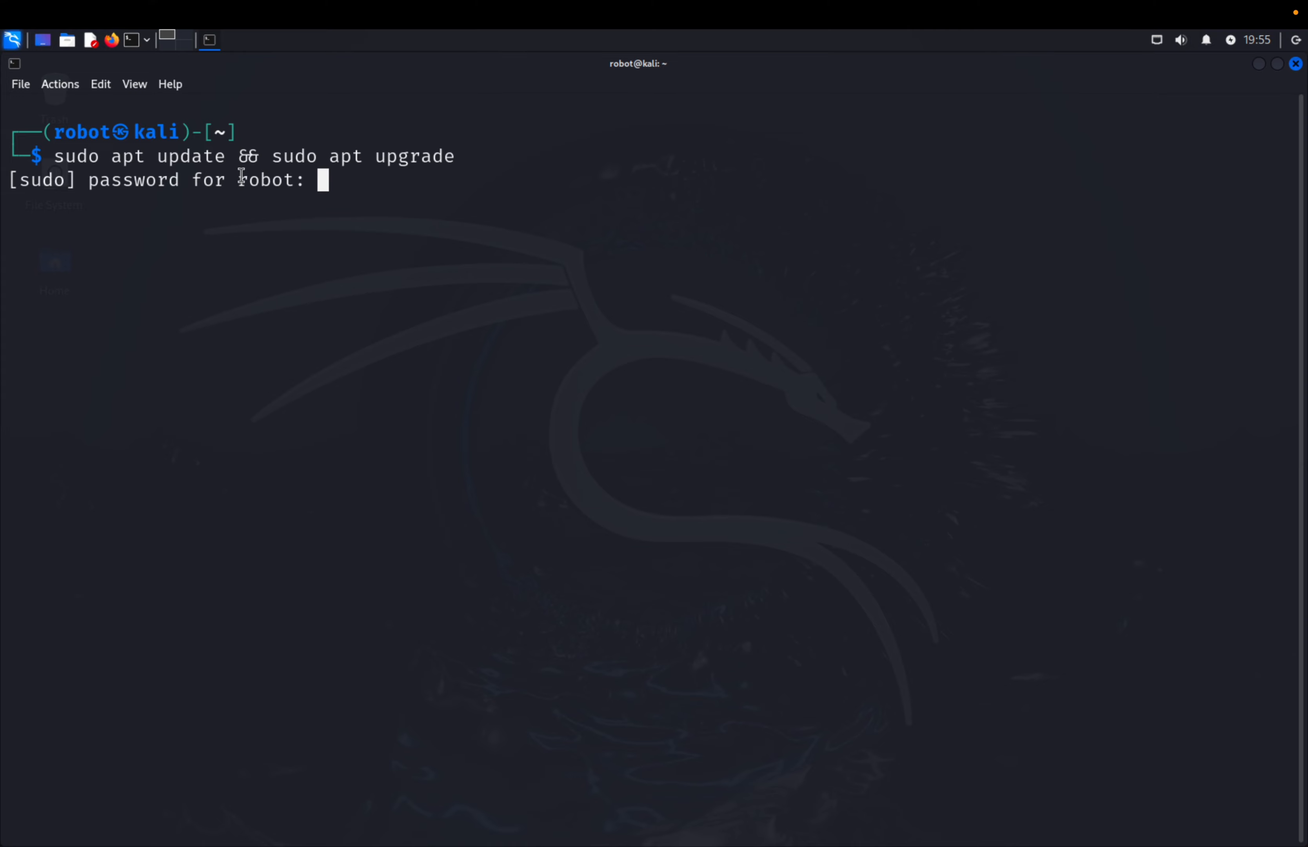
pyautogui.press('Return')
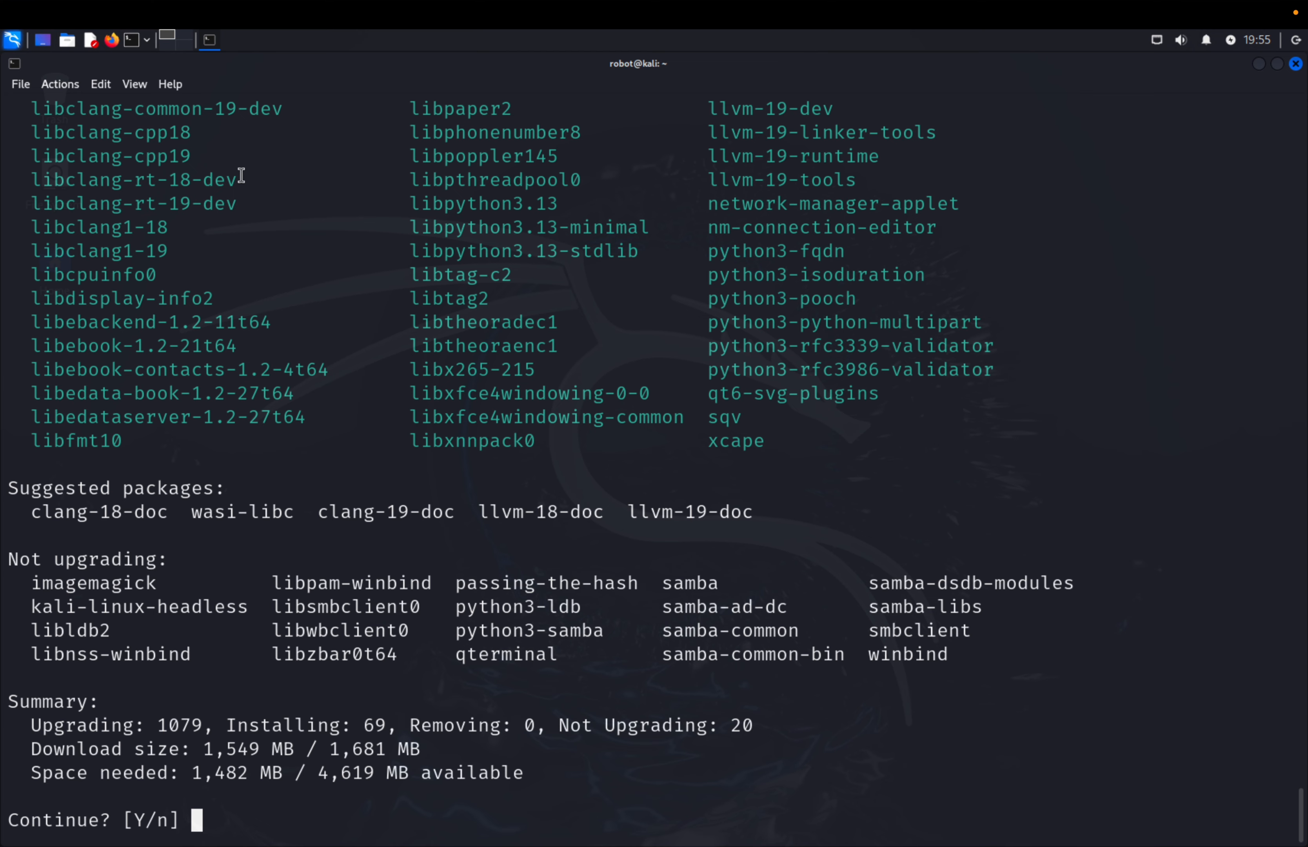
# - Decline the package upgrade with "n" and clear the terminal
pyautogui.write('n')
pyautogui.press('Return')
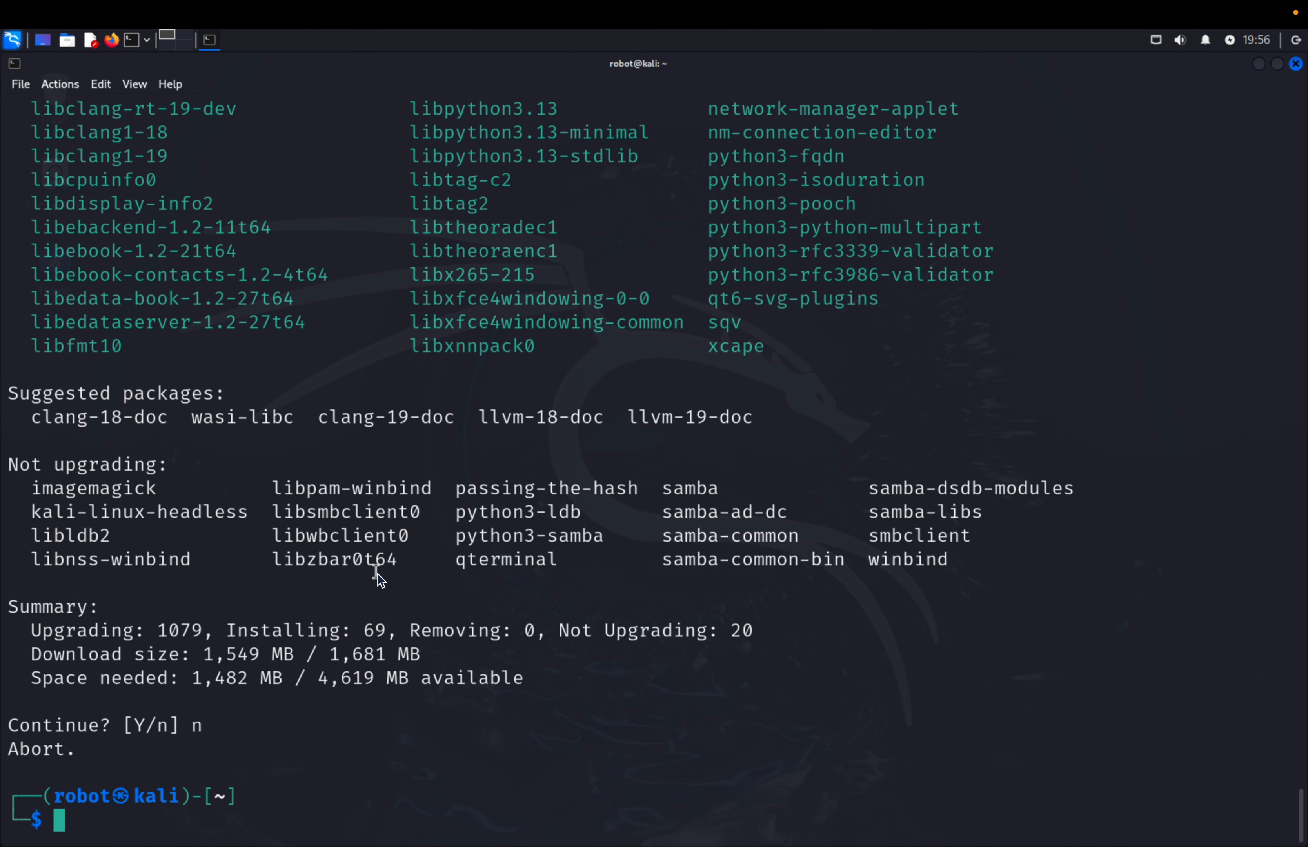
pyautogui.write('clear')
pyautogui.press('Return')
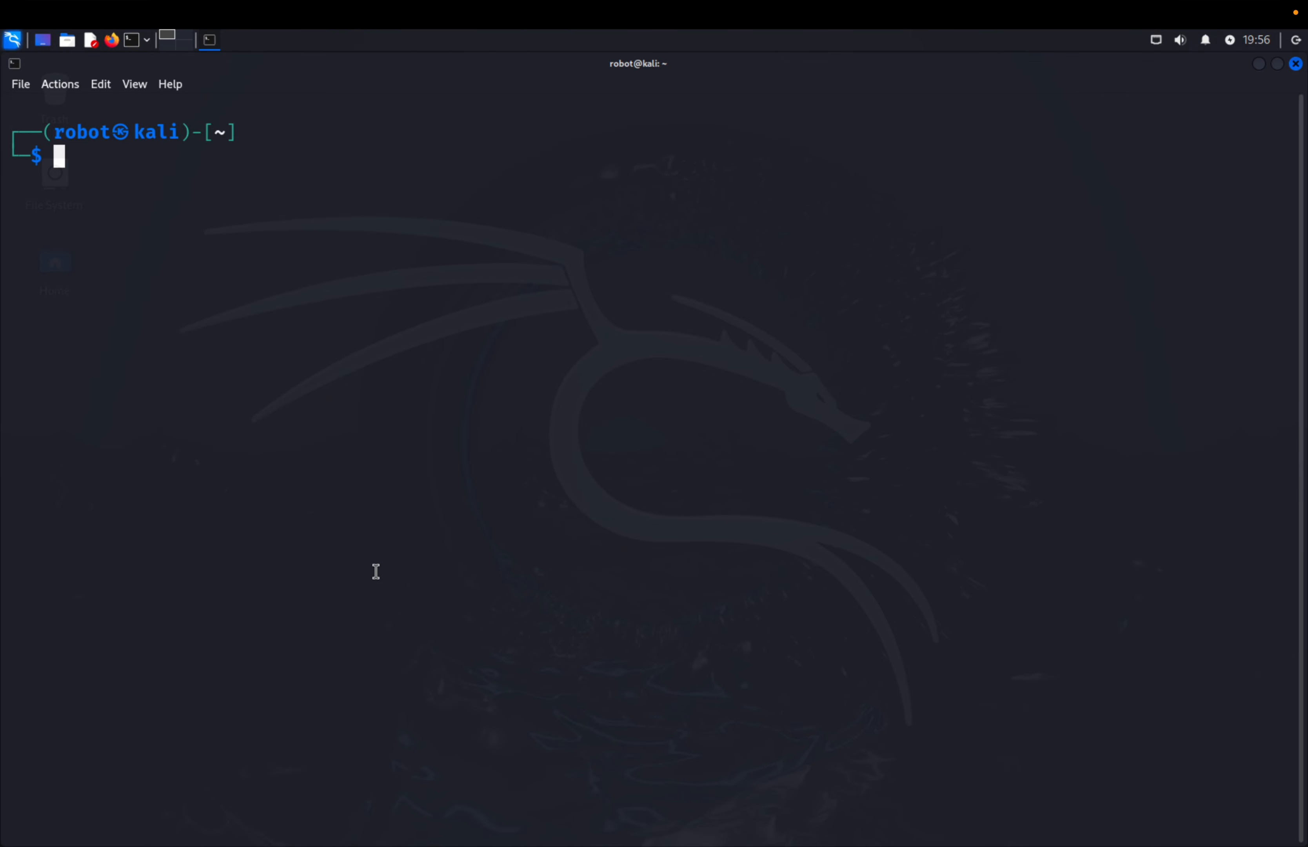
# - Install the VMware guest tools with "sudo apt install open-vm-tools open-vm-tools-desktop"
pyautogui.write('sudo apt install open')
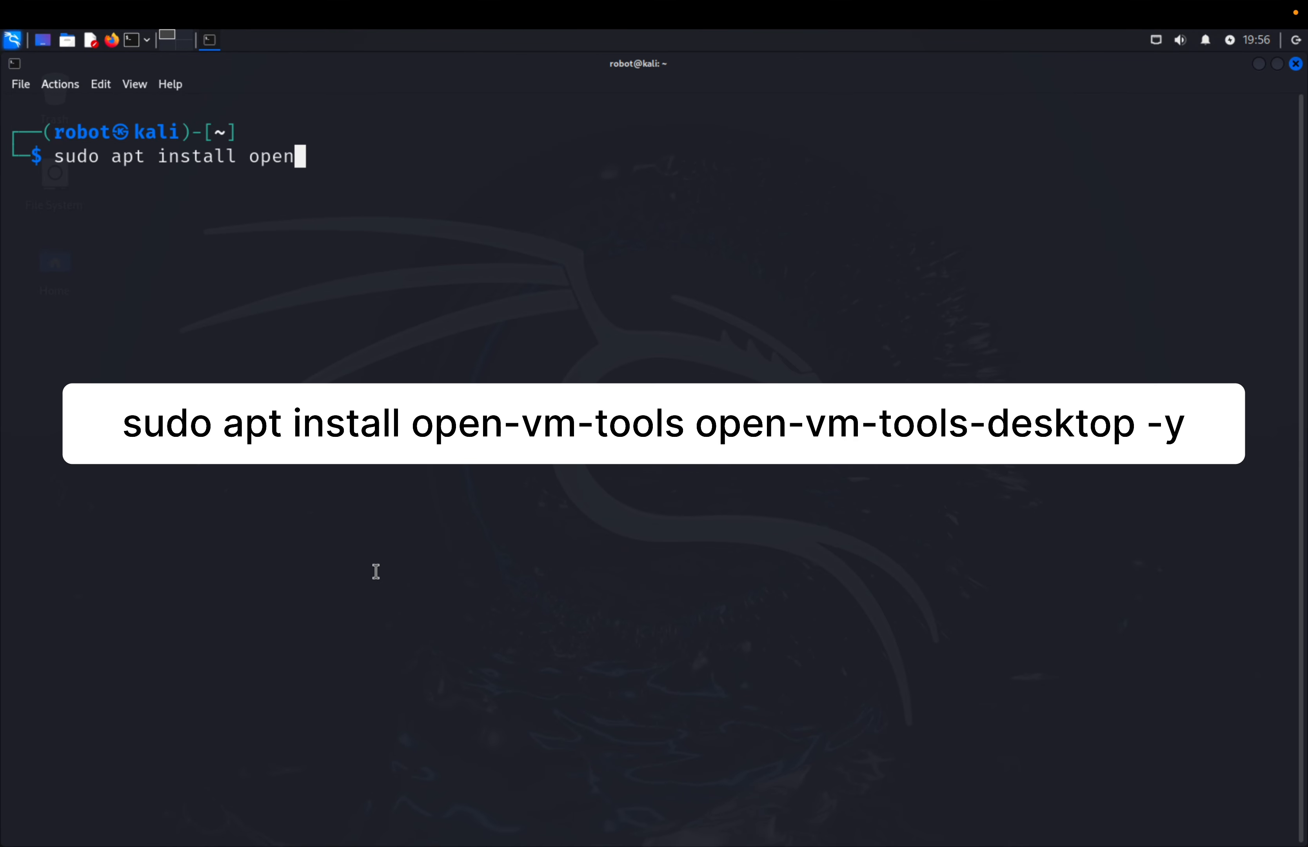
pyautogui.write('-vm-tools open')
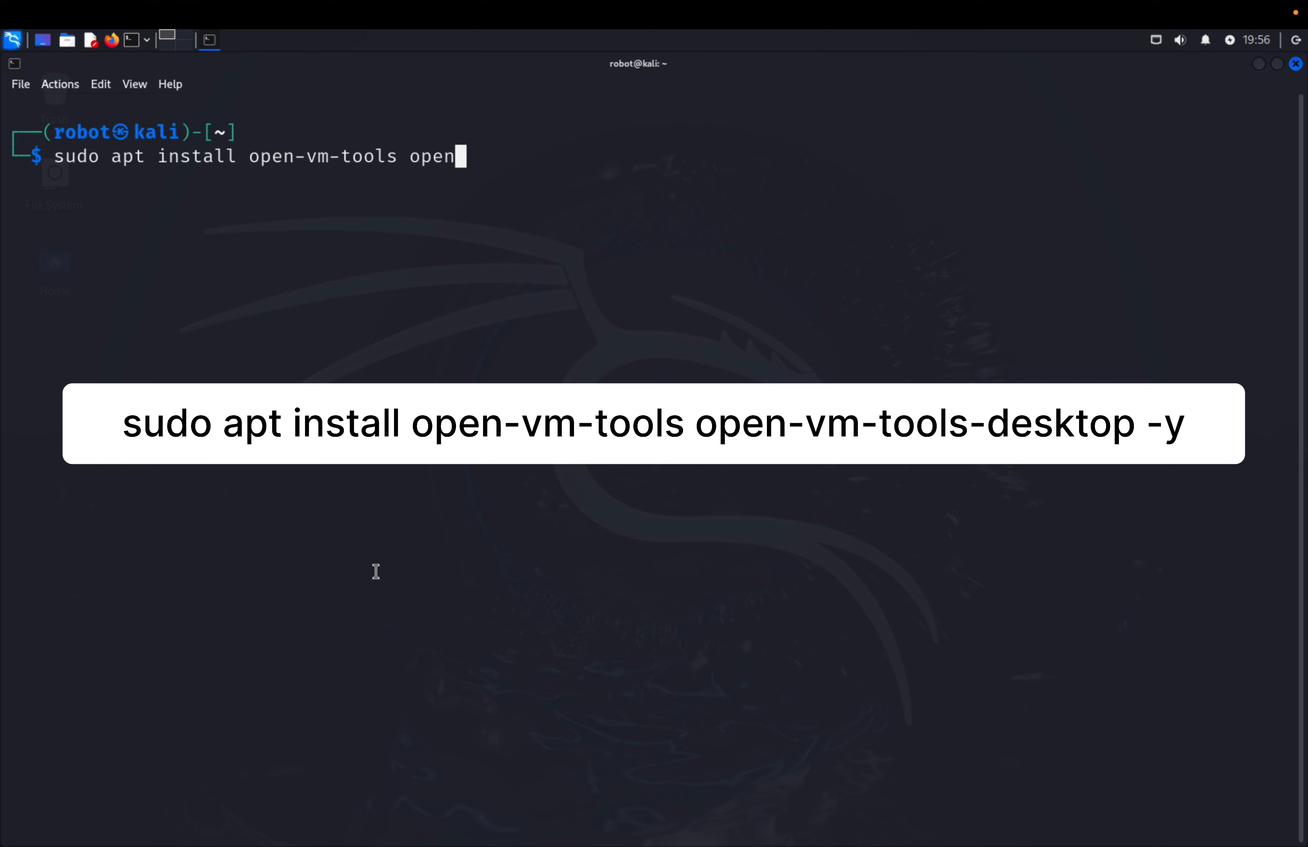
pyautogui.write('-vm-tools-desktop')
pyautogui.press('Return')
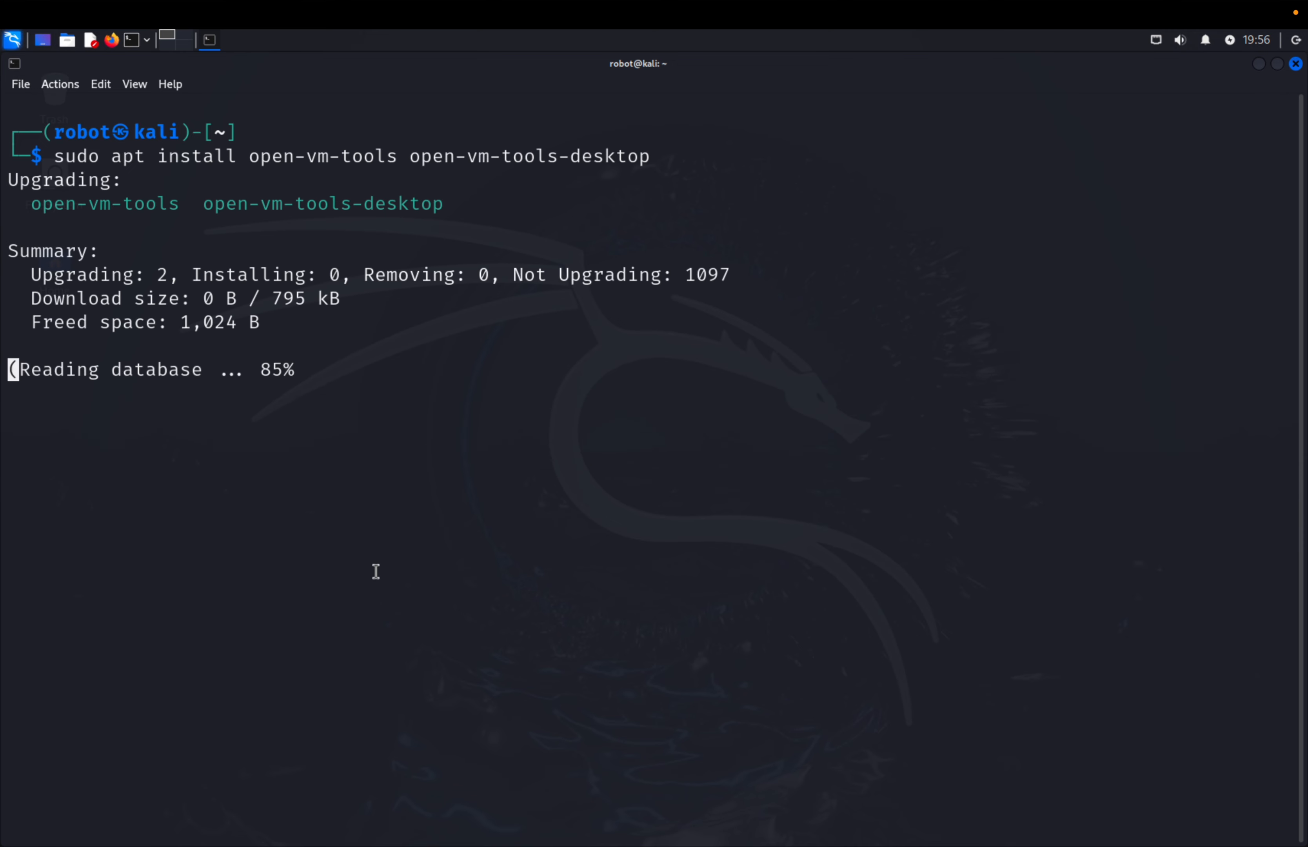